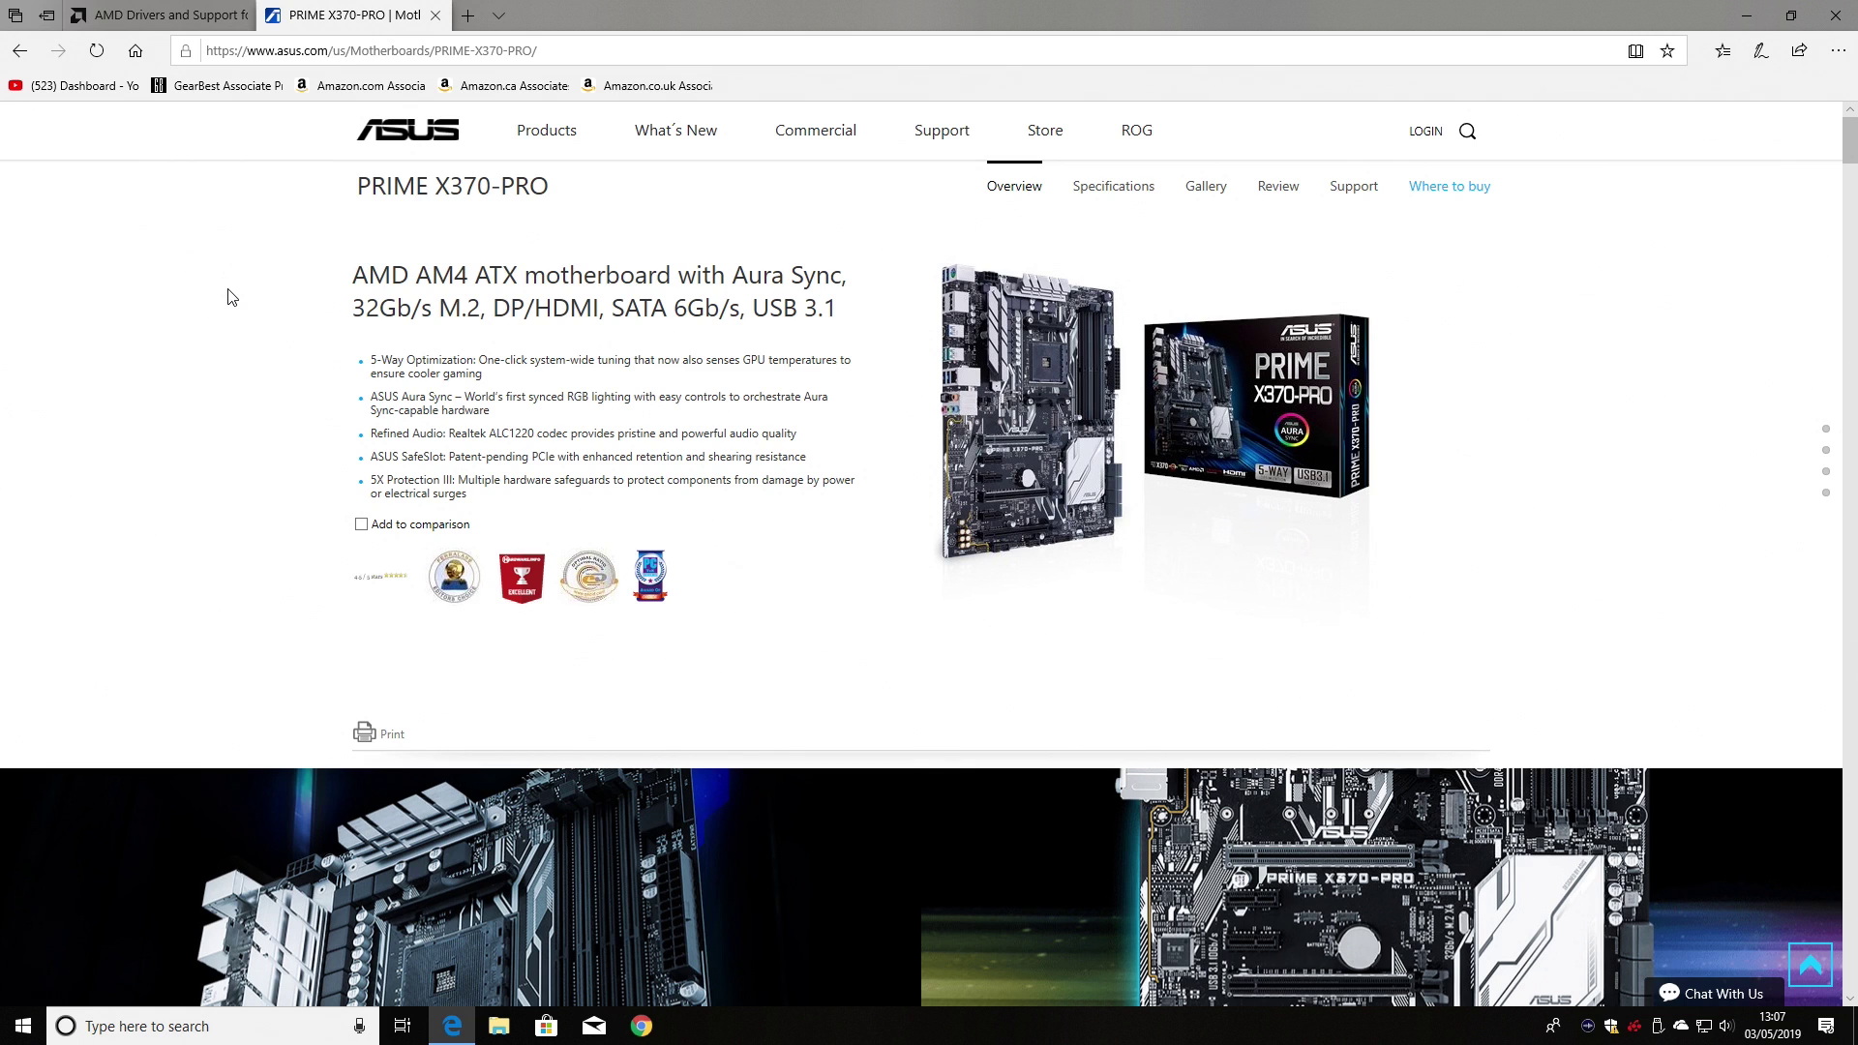
pyautogui.hotkey('alt', 'Tab')
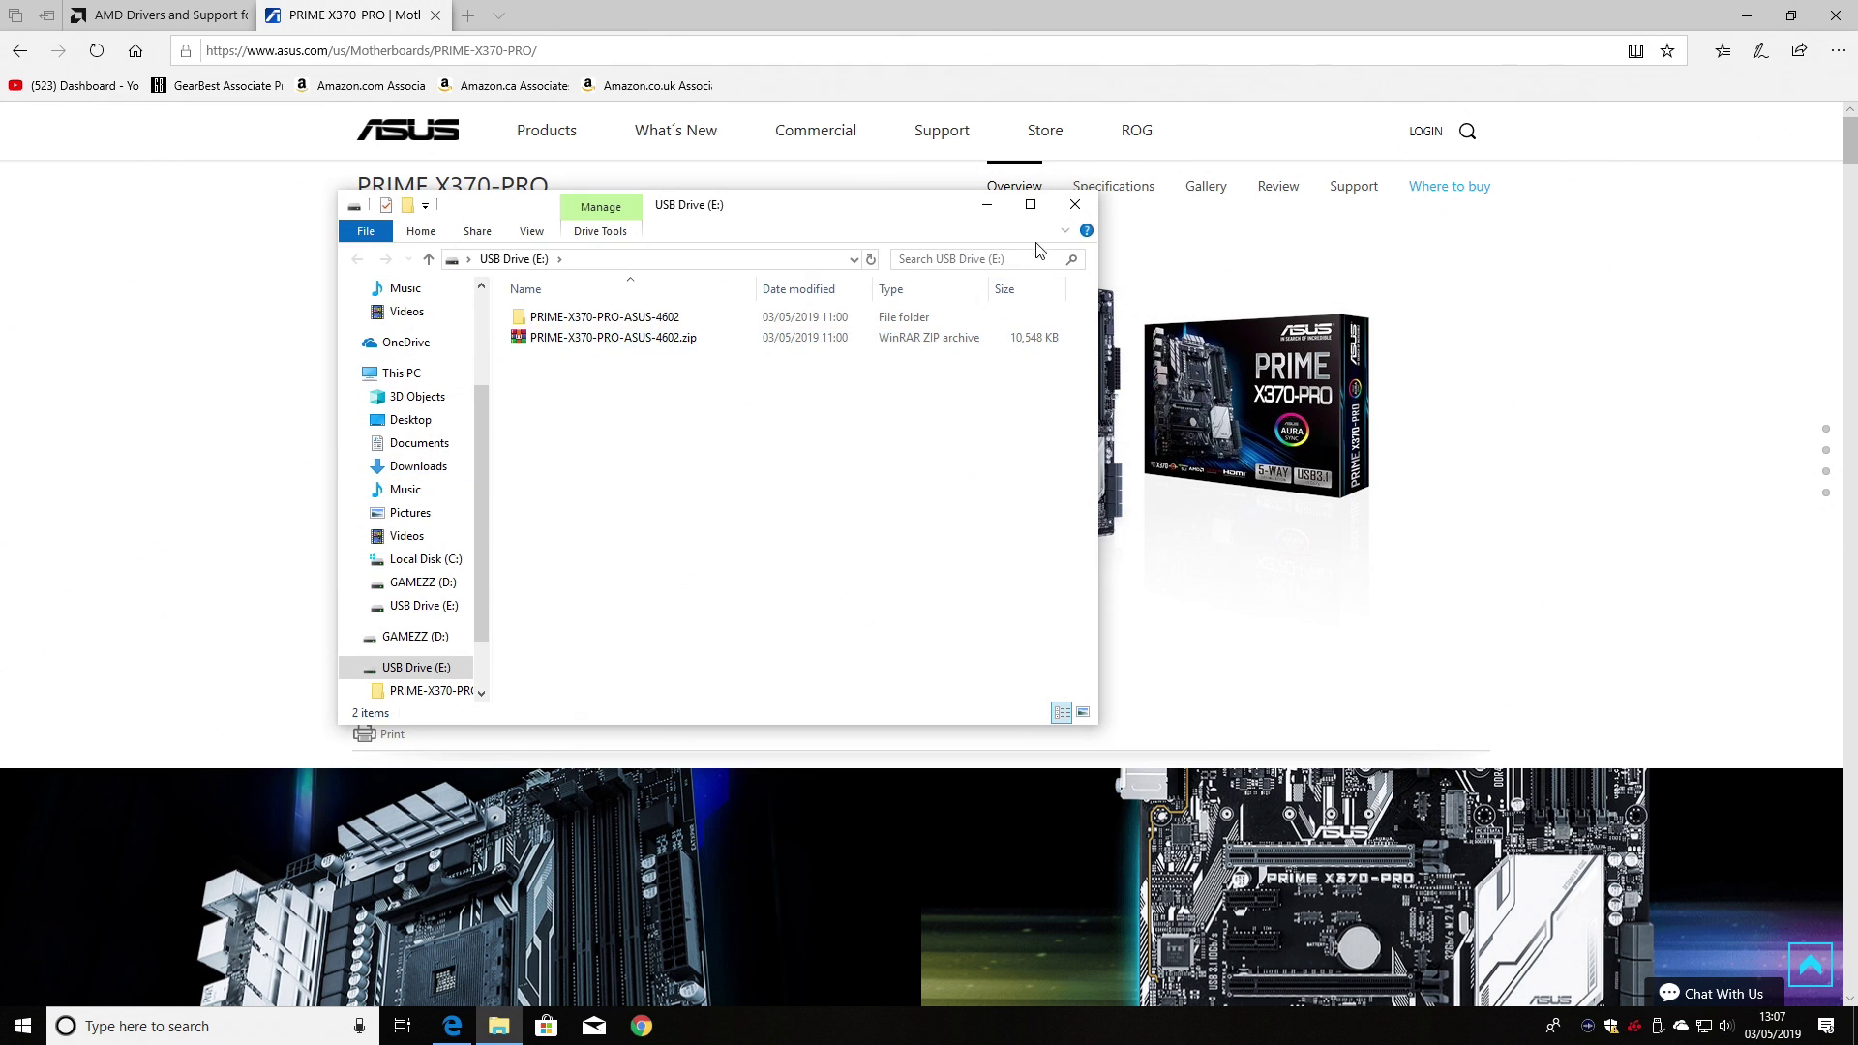
pyautogui.click(1074, 205)
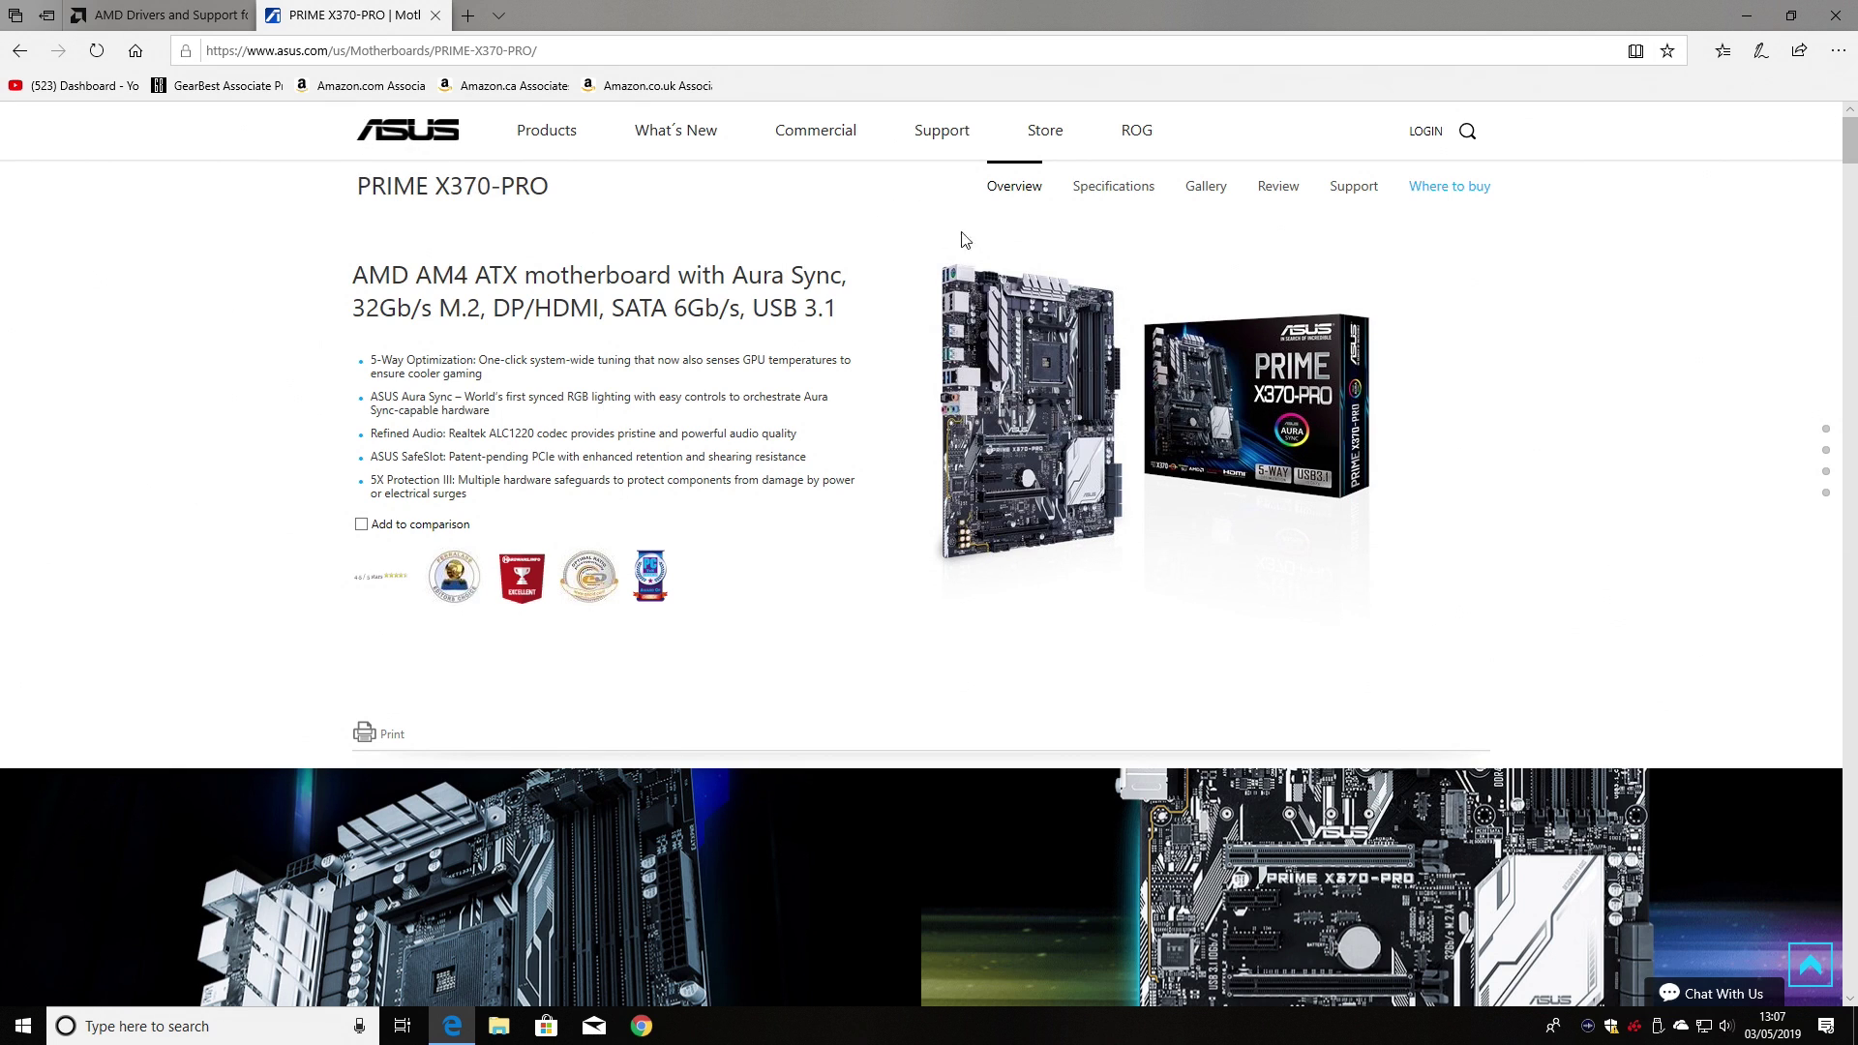
# Step: Open the PRIME X370-PRO Driver & Tools page and its BIOS & FIRMWARE list showing version 4602
pyautogui.click(1346, 192)
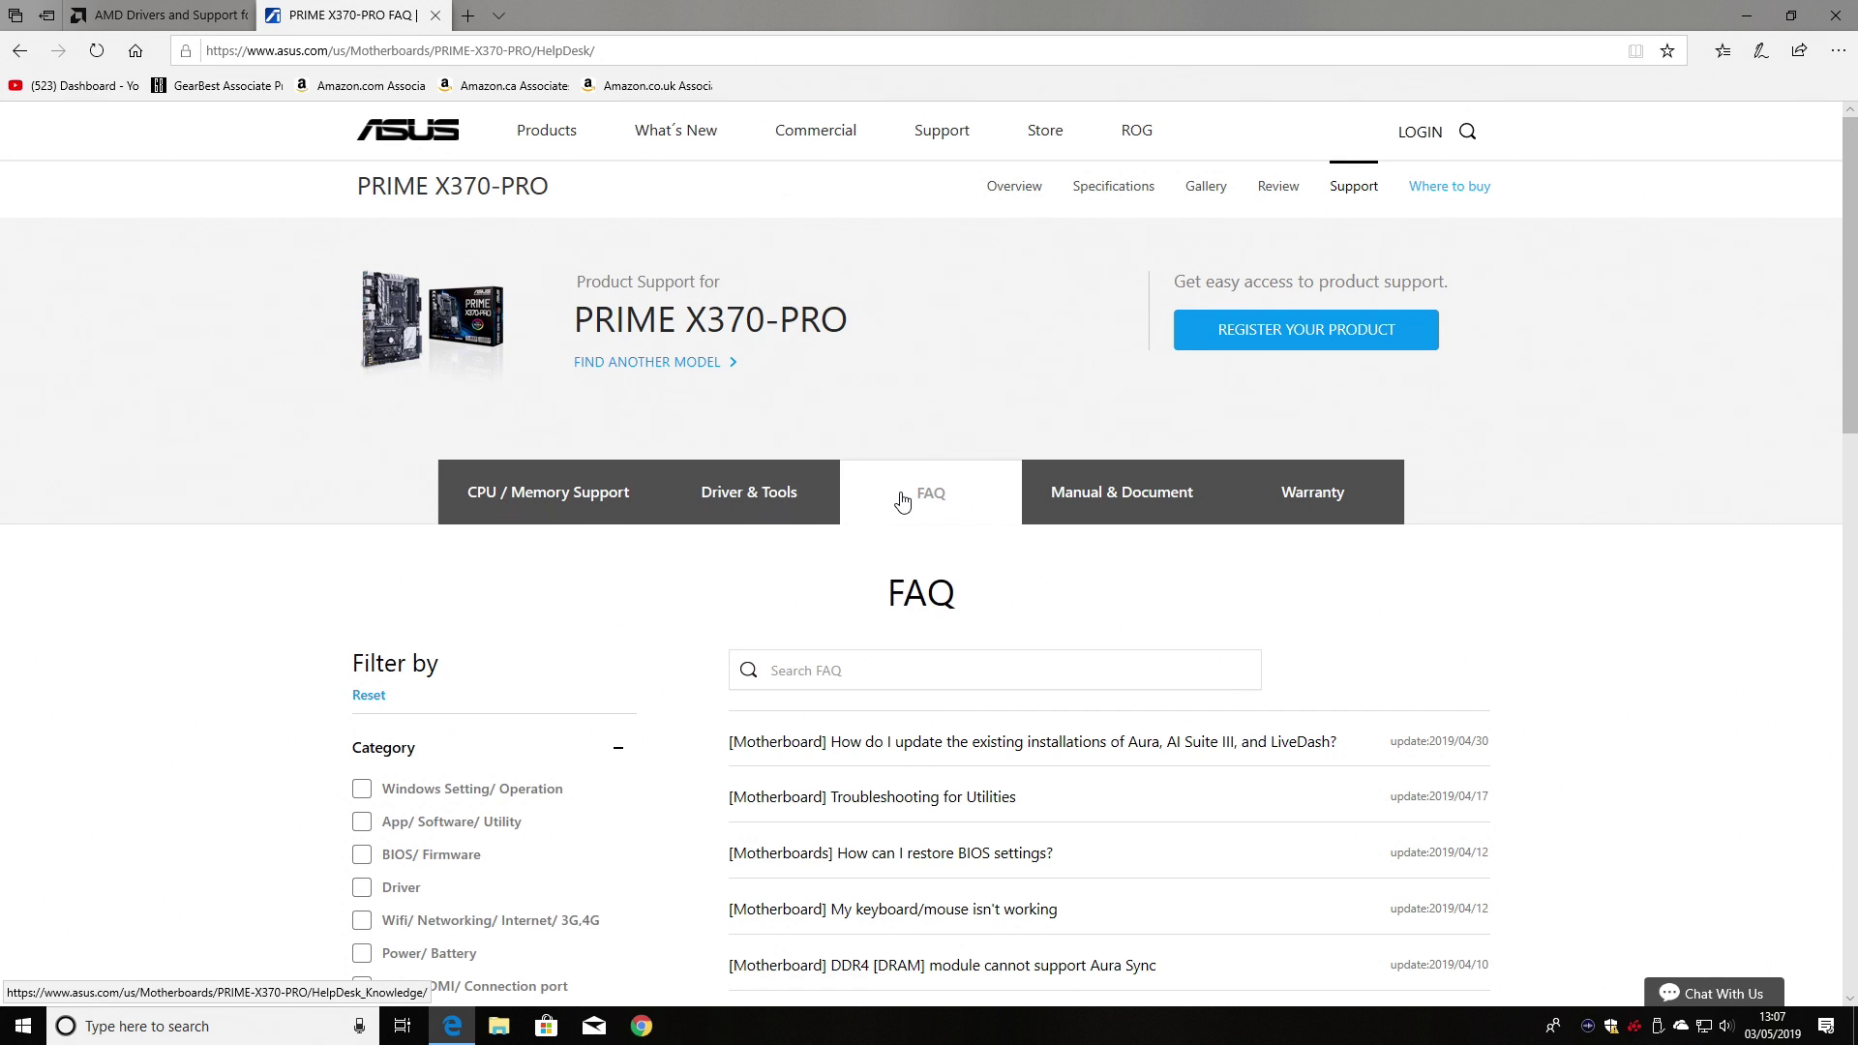
pyautogui.click(741, 502)
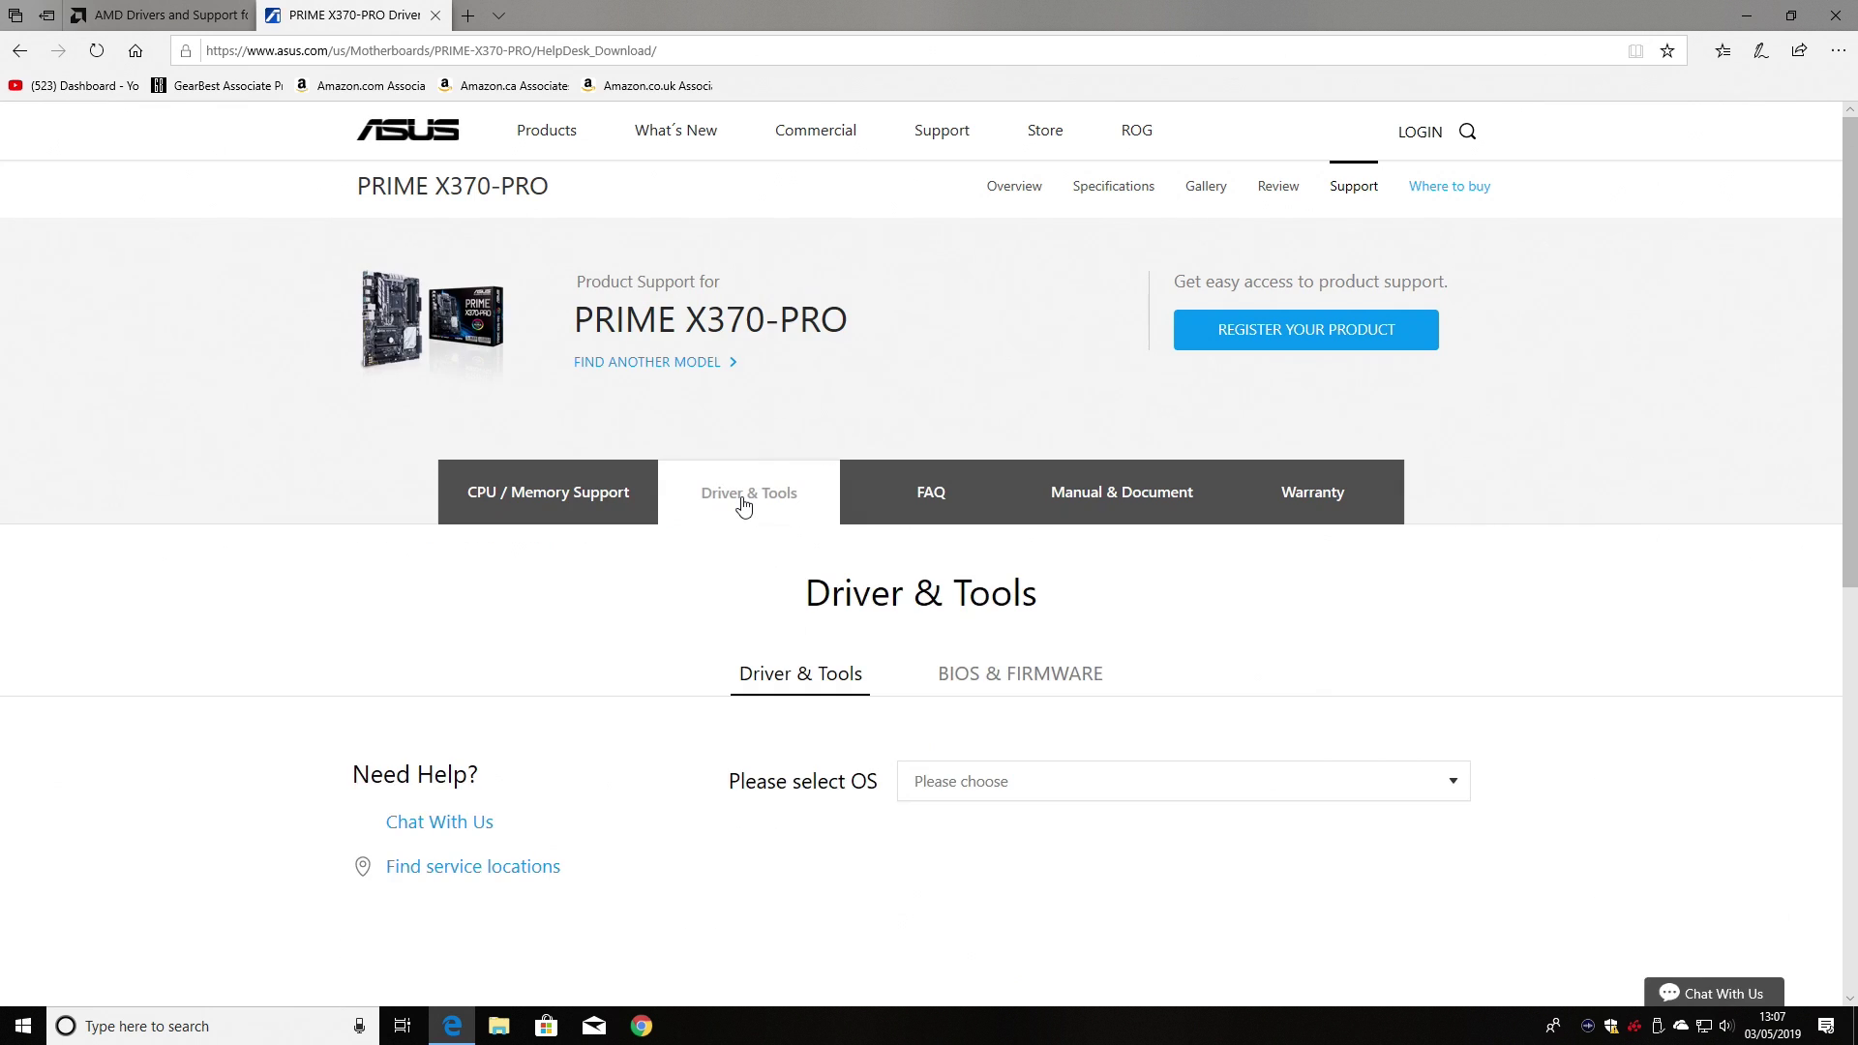
pyautogui.scroll(-3, 730, 587)
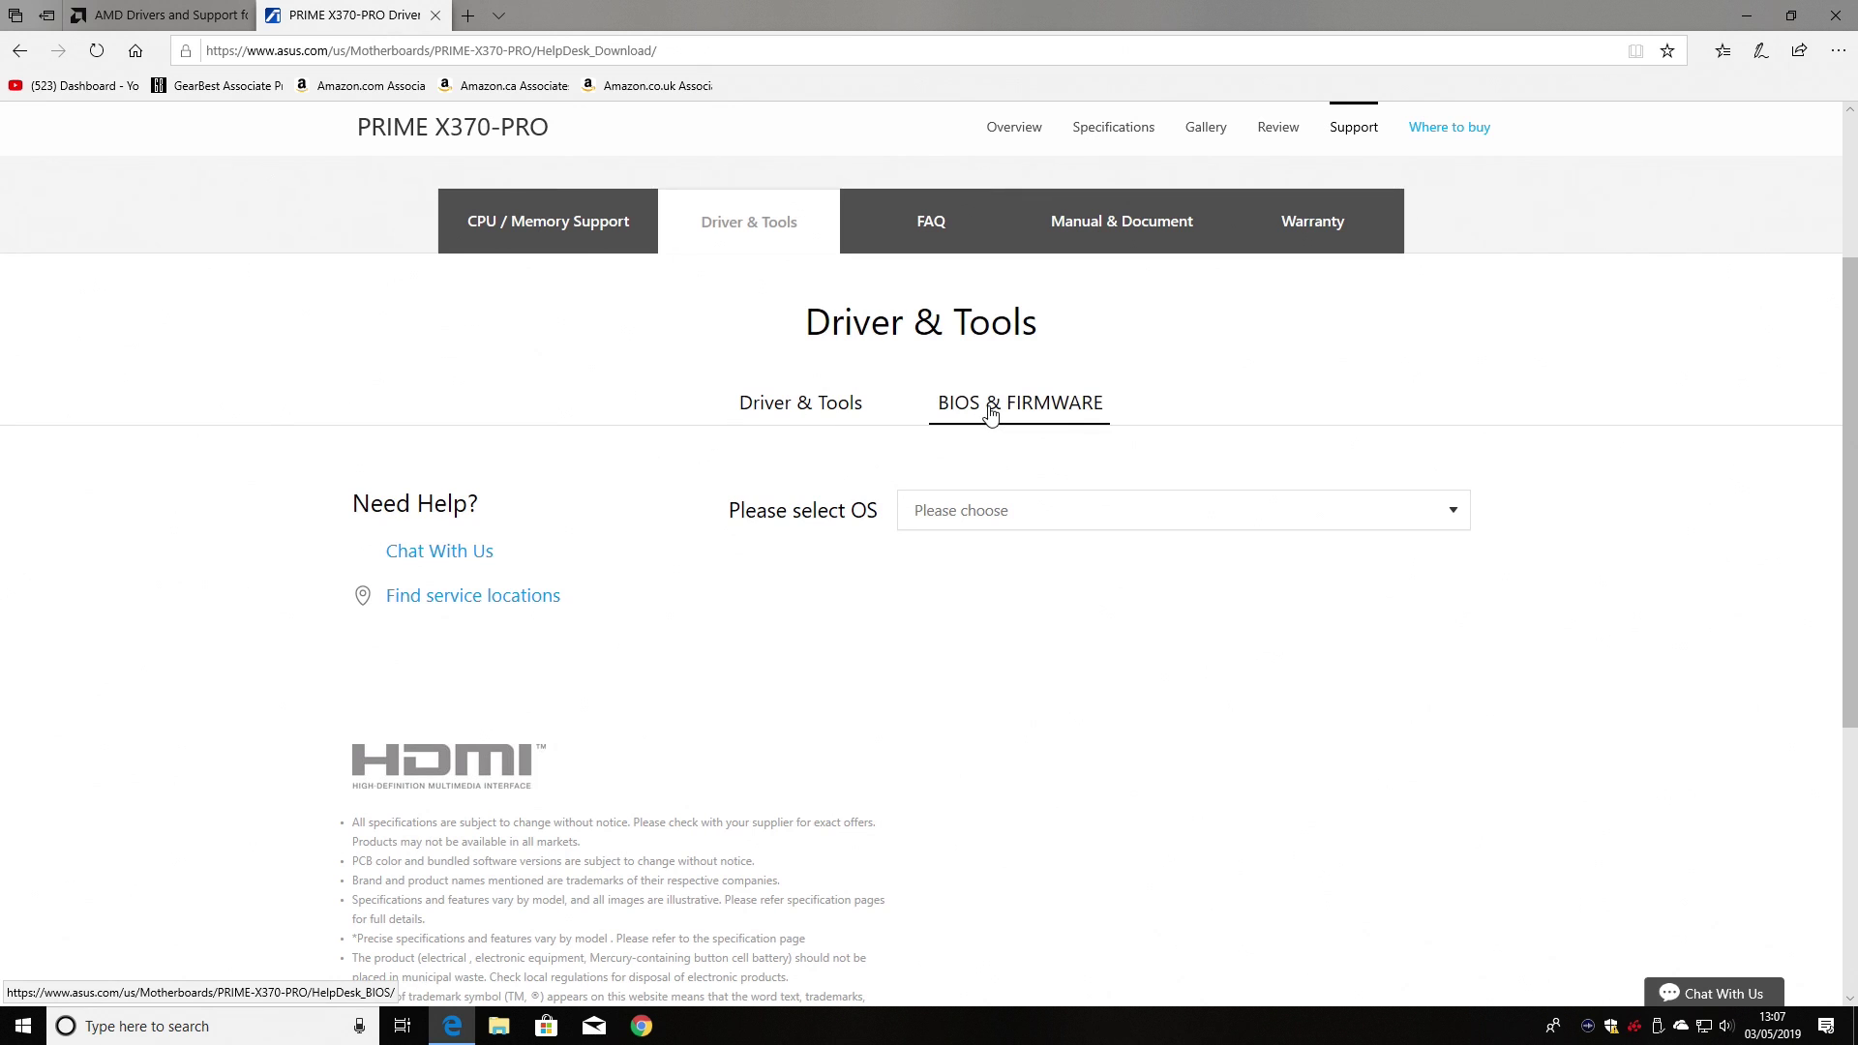
pyautogui.click(990, 407)
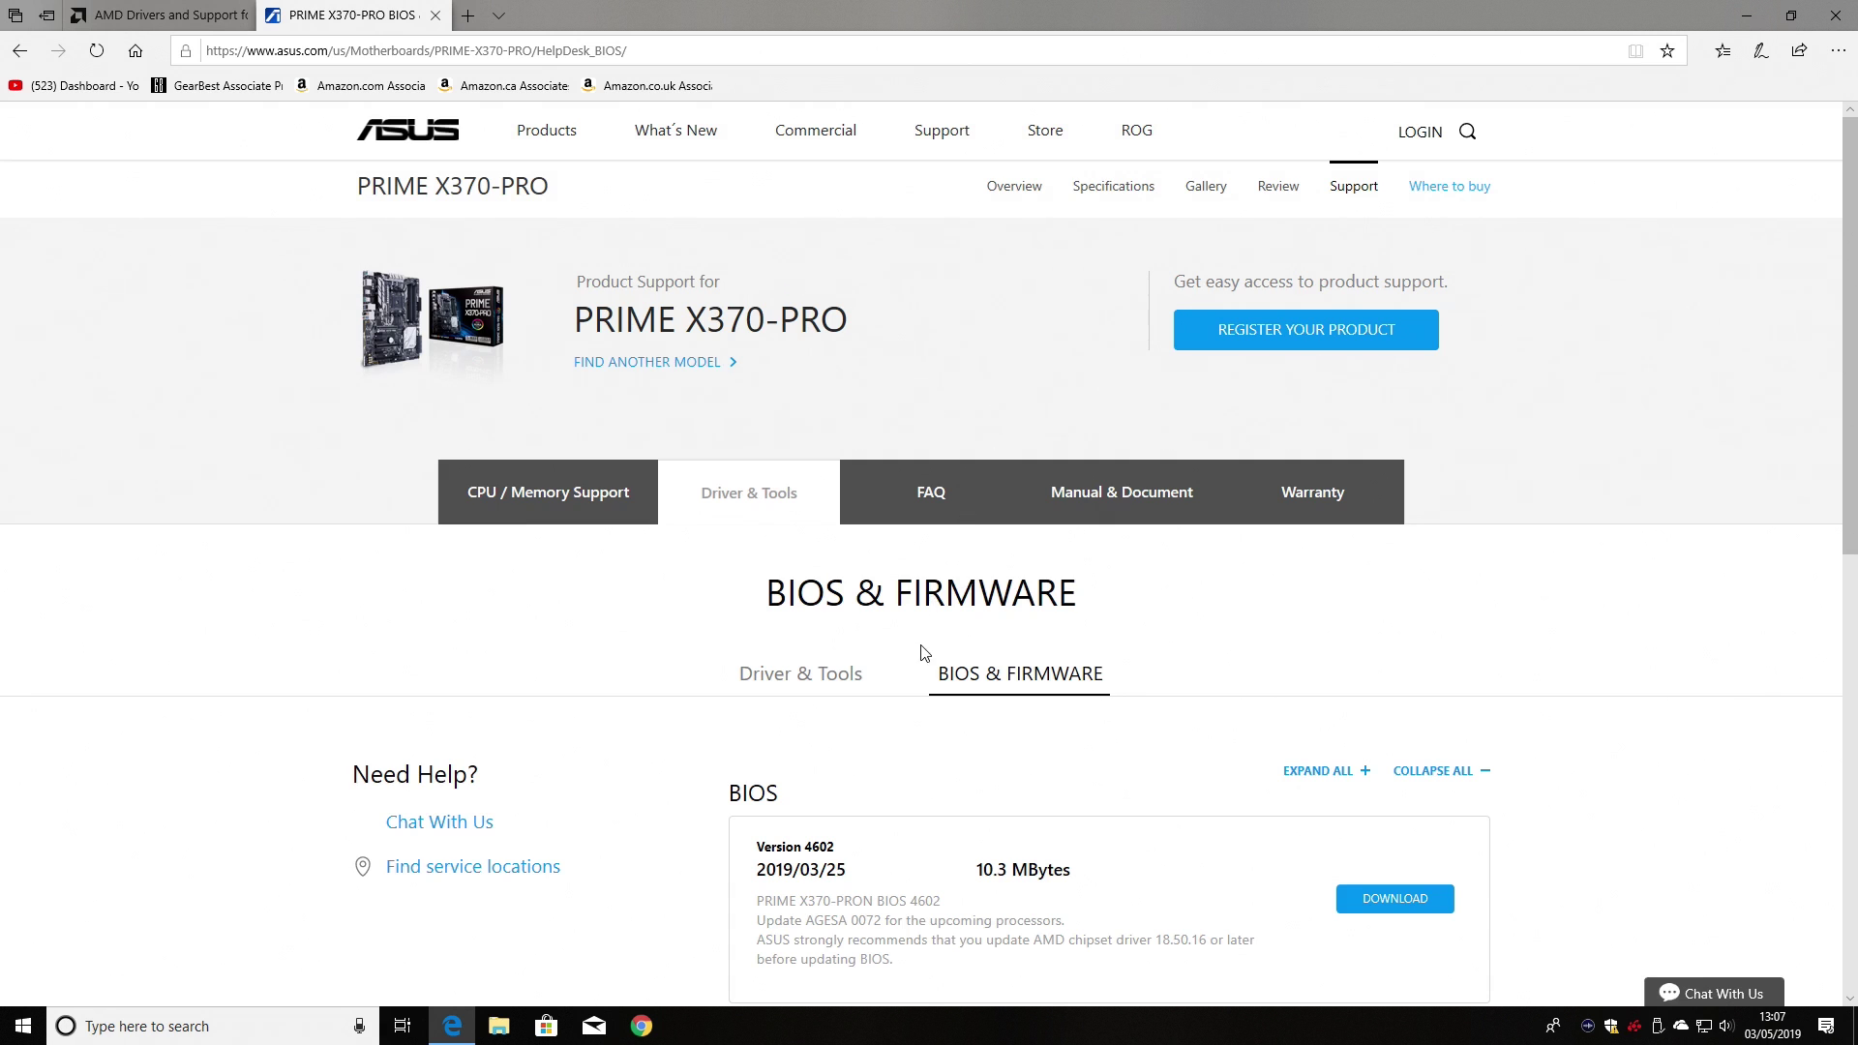
# Step: Read the BIOS 4602 description, then switch to the AMD Drivers and Support tab
pyautogui.scroll(-4, 926, 655)
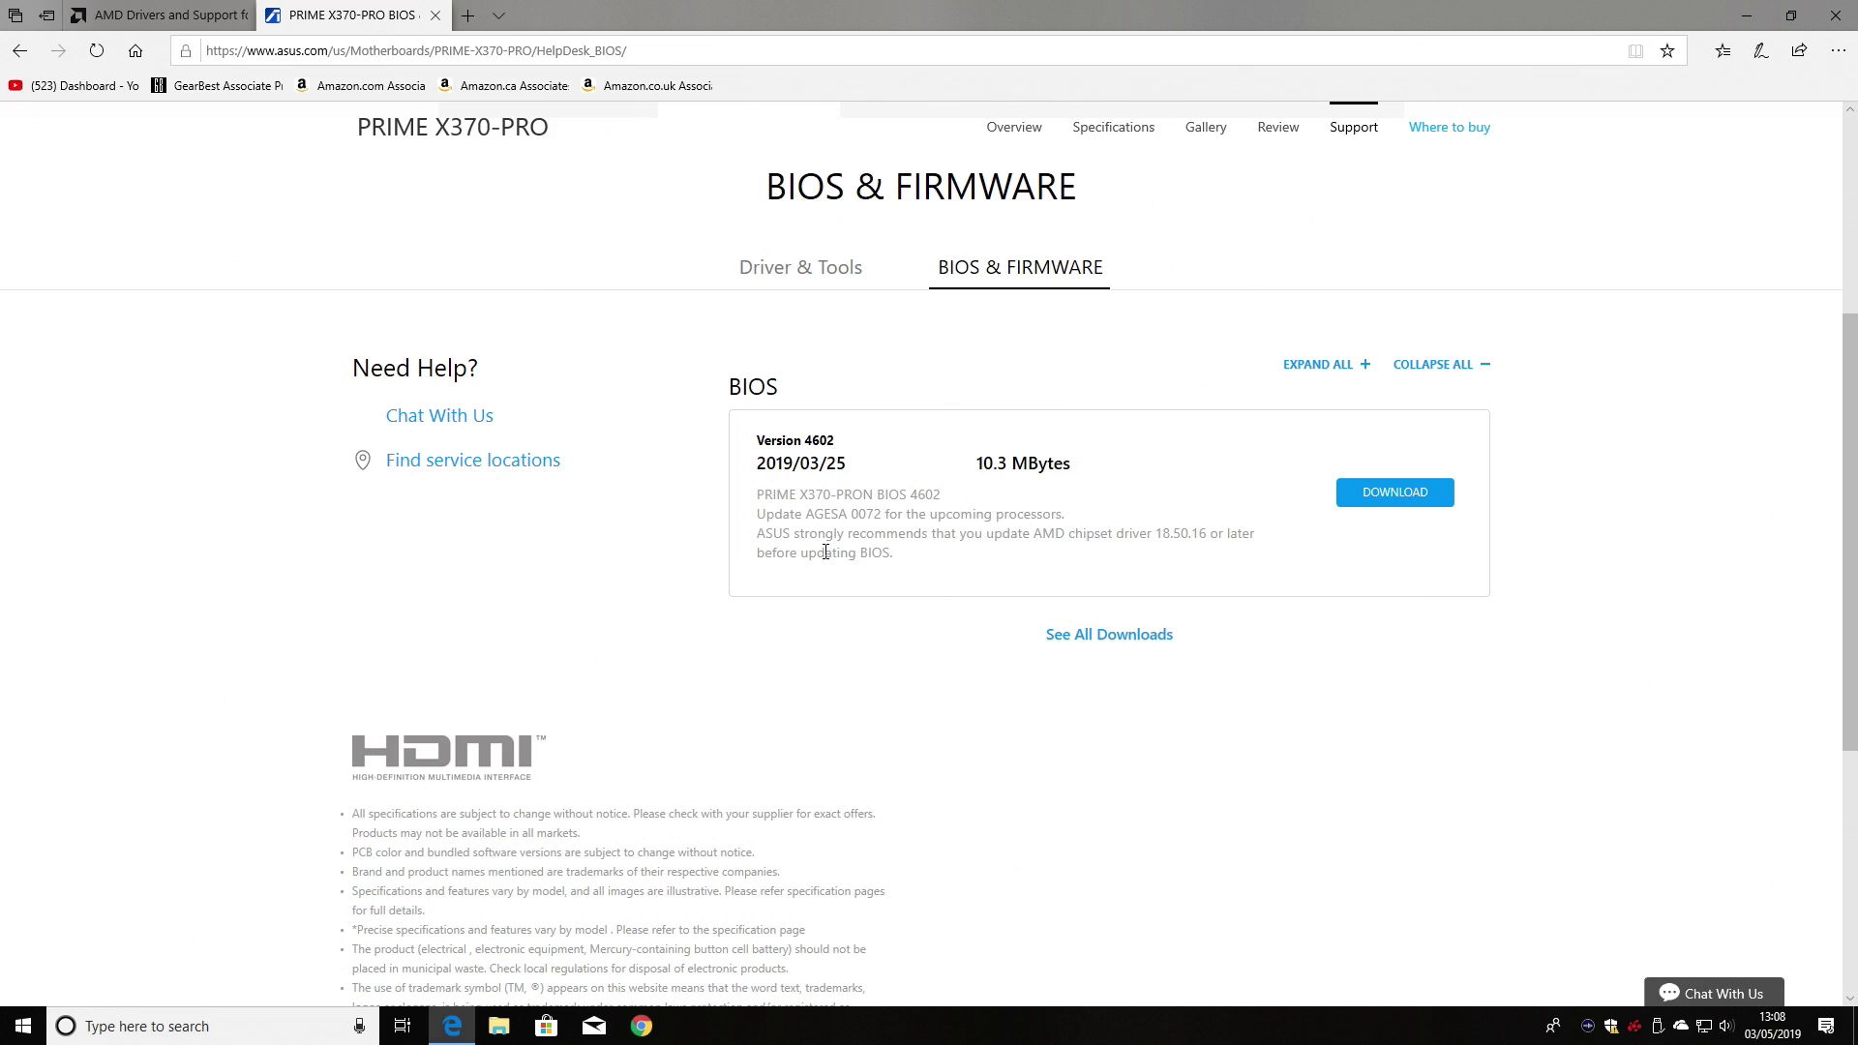
pyautogui.click(159, 19)
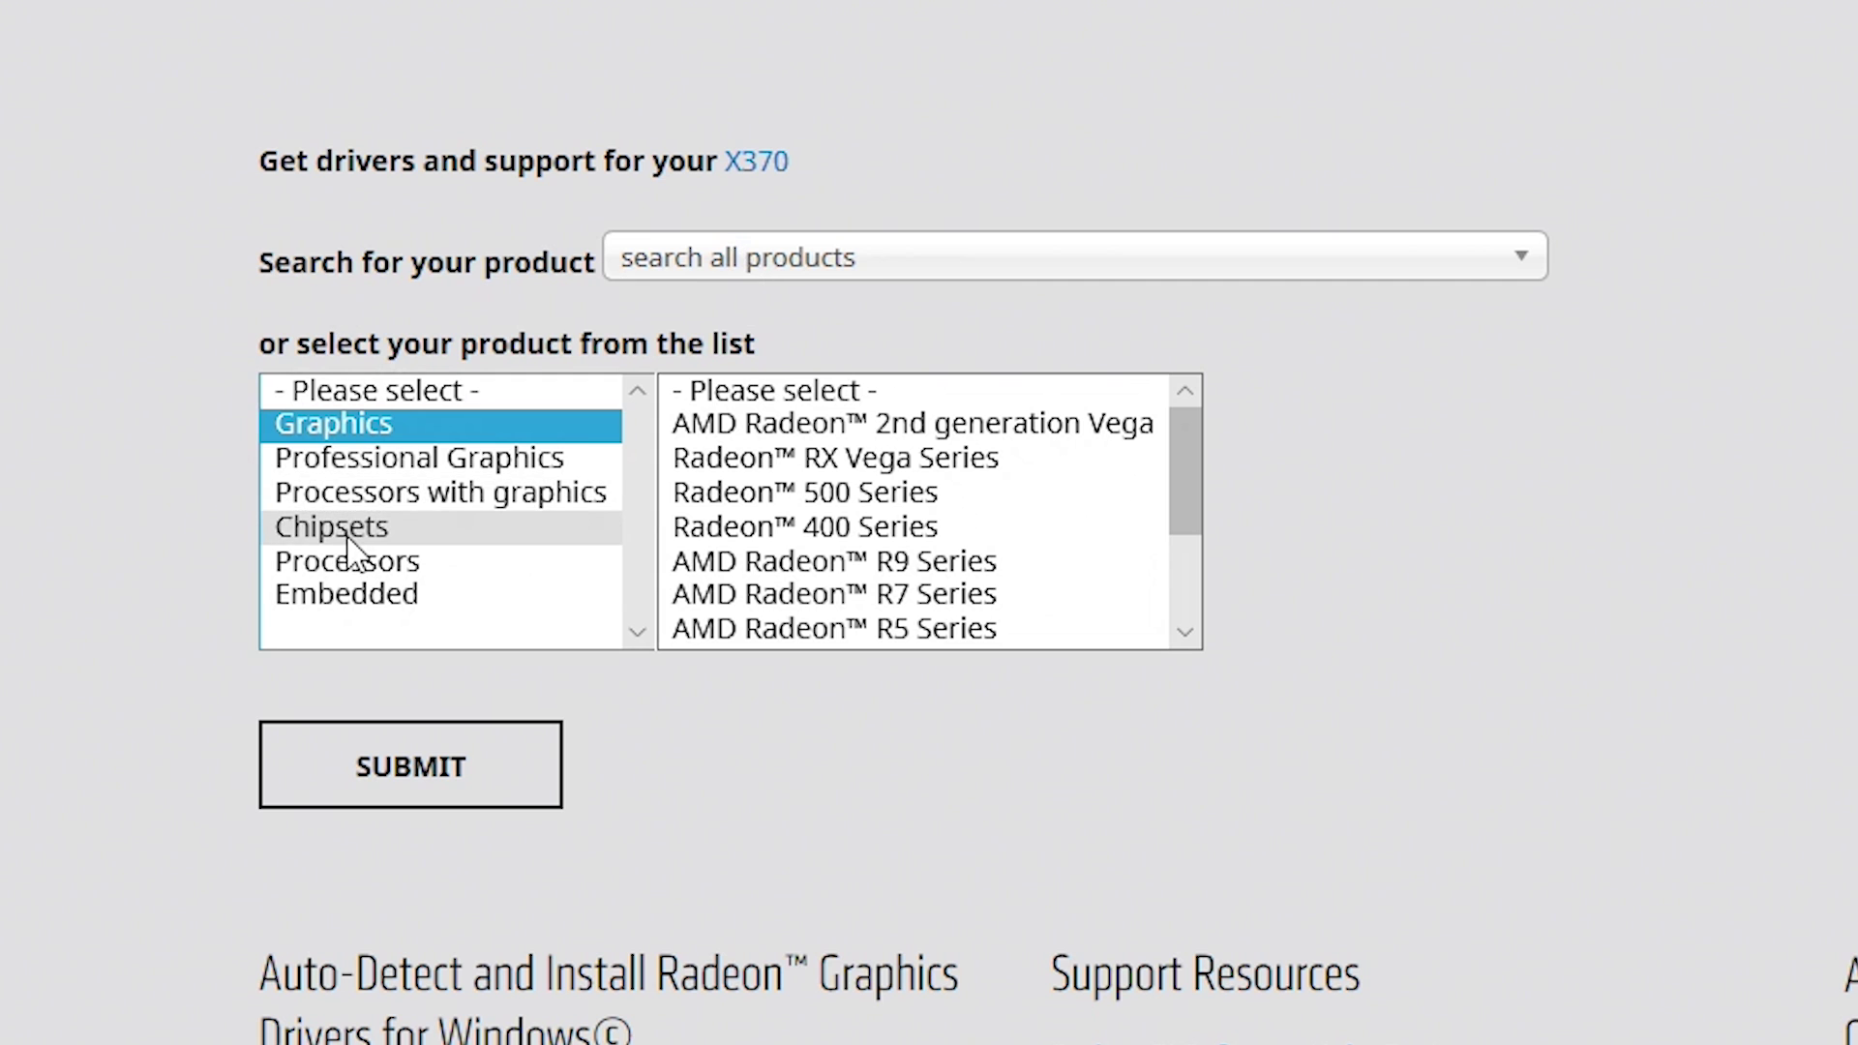
# Step: Select Chipsets > AMD Socket AM4 > X370 and submit to load the X370 drivers page
pyautogui.click(346, 538)
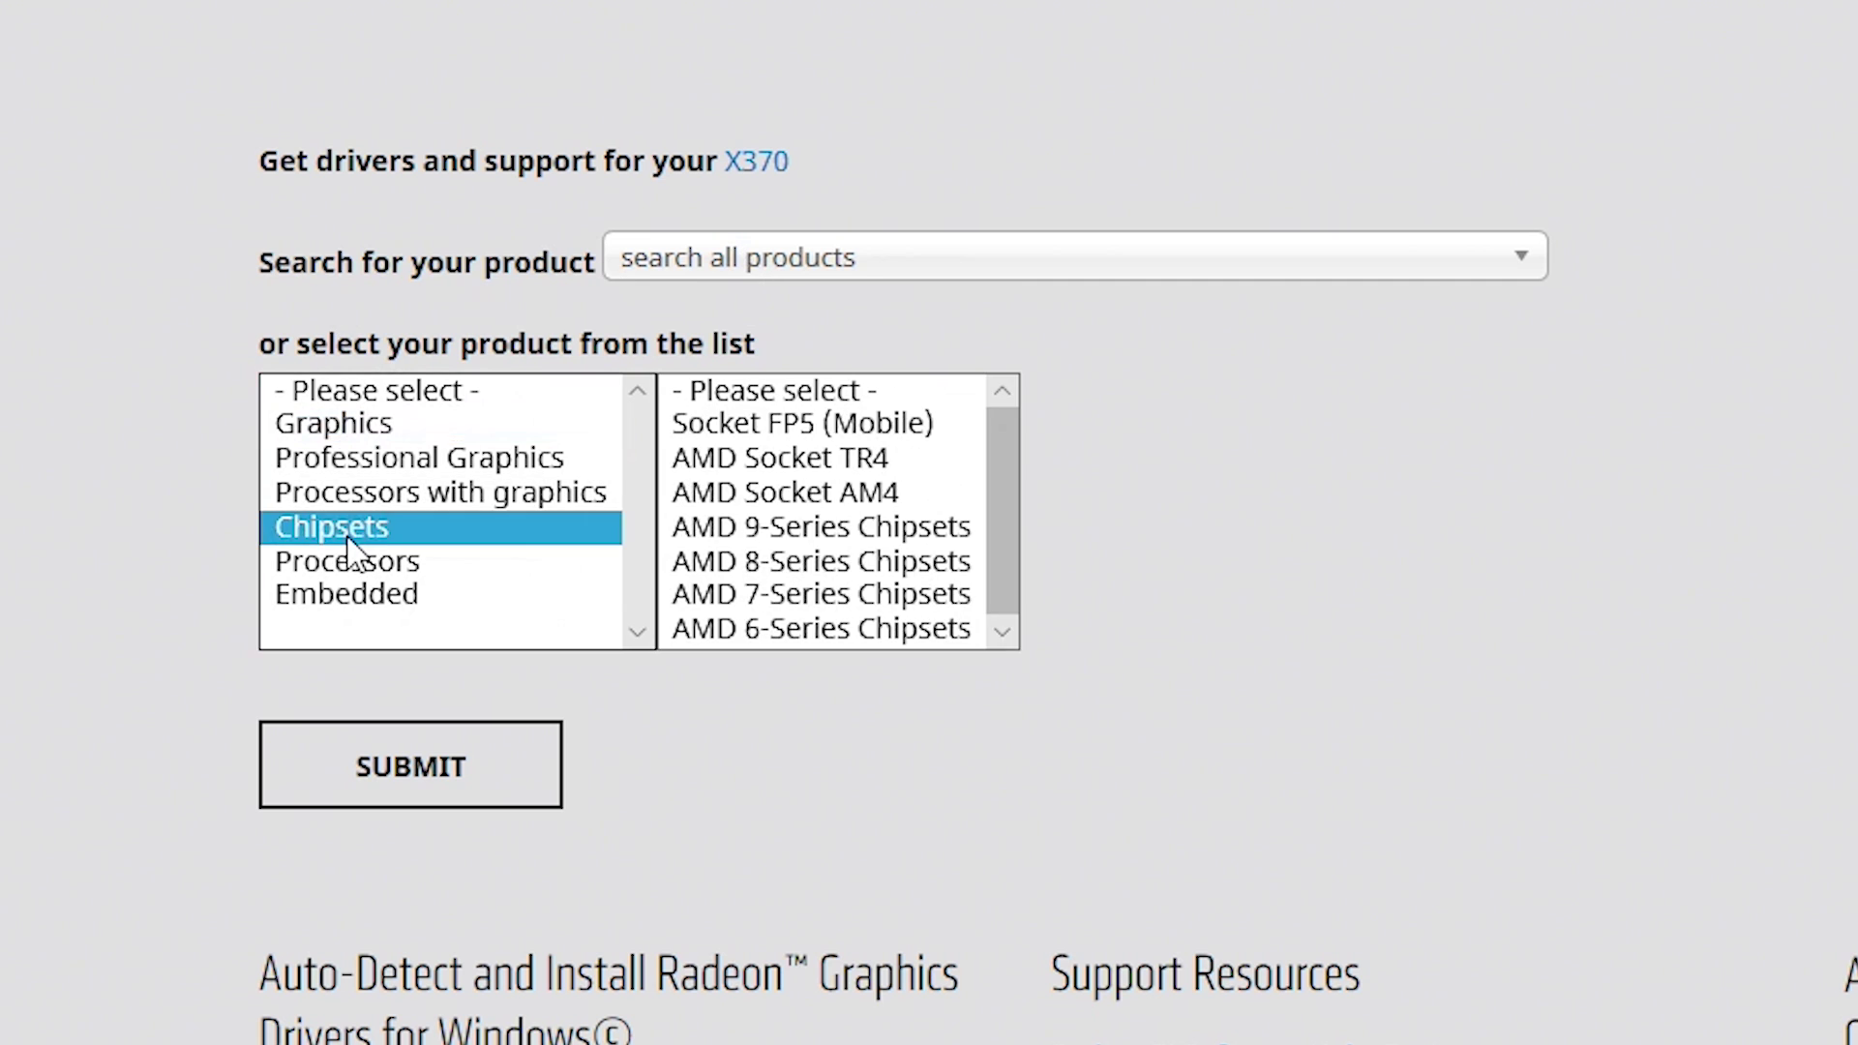
pyautogui.click(754, 505)
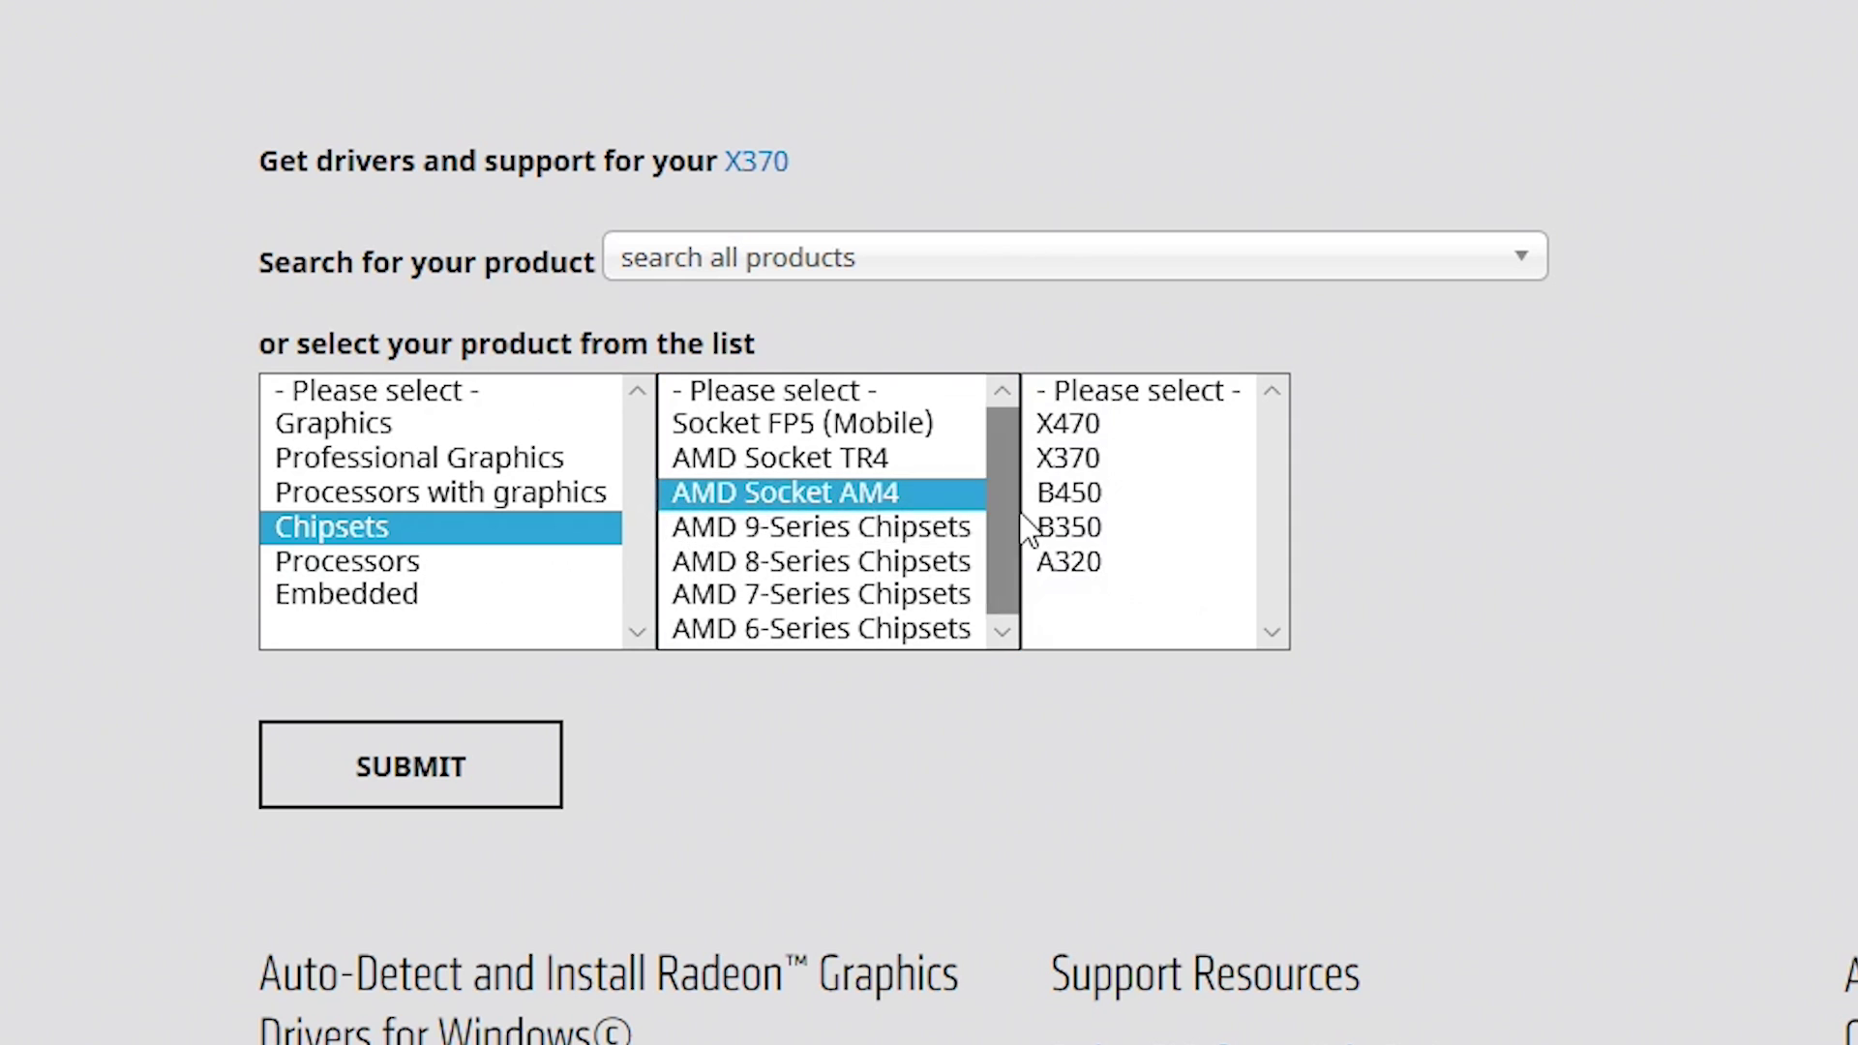
pyautogui.click(1049, 465)
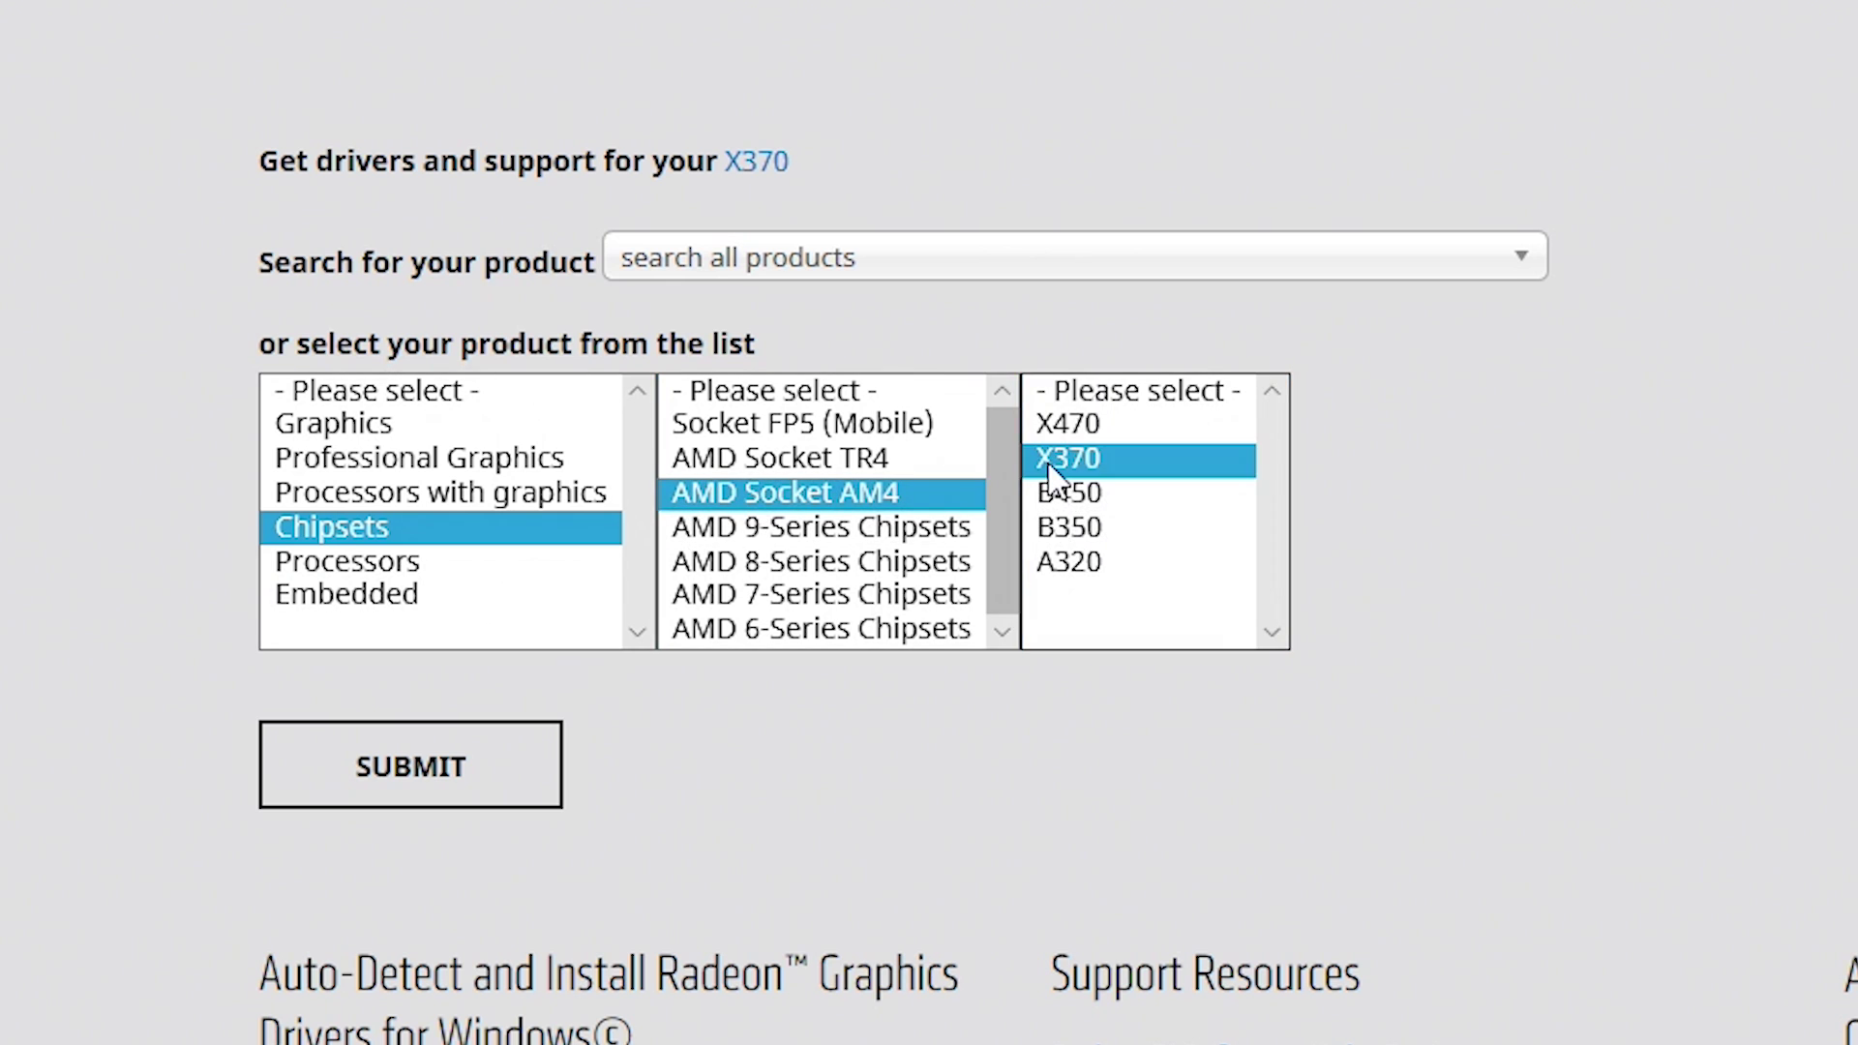
pyautogui.click(441, 789)
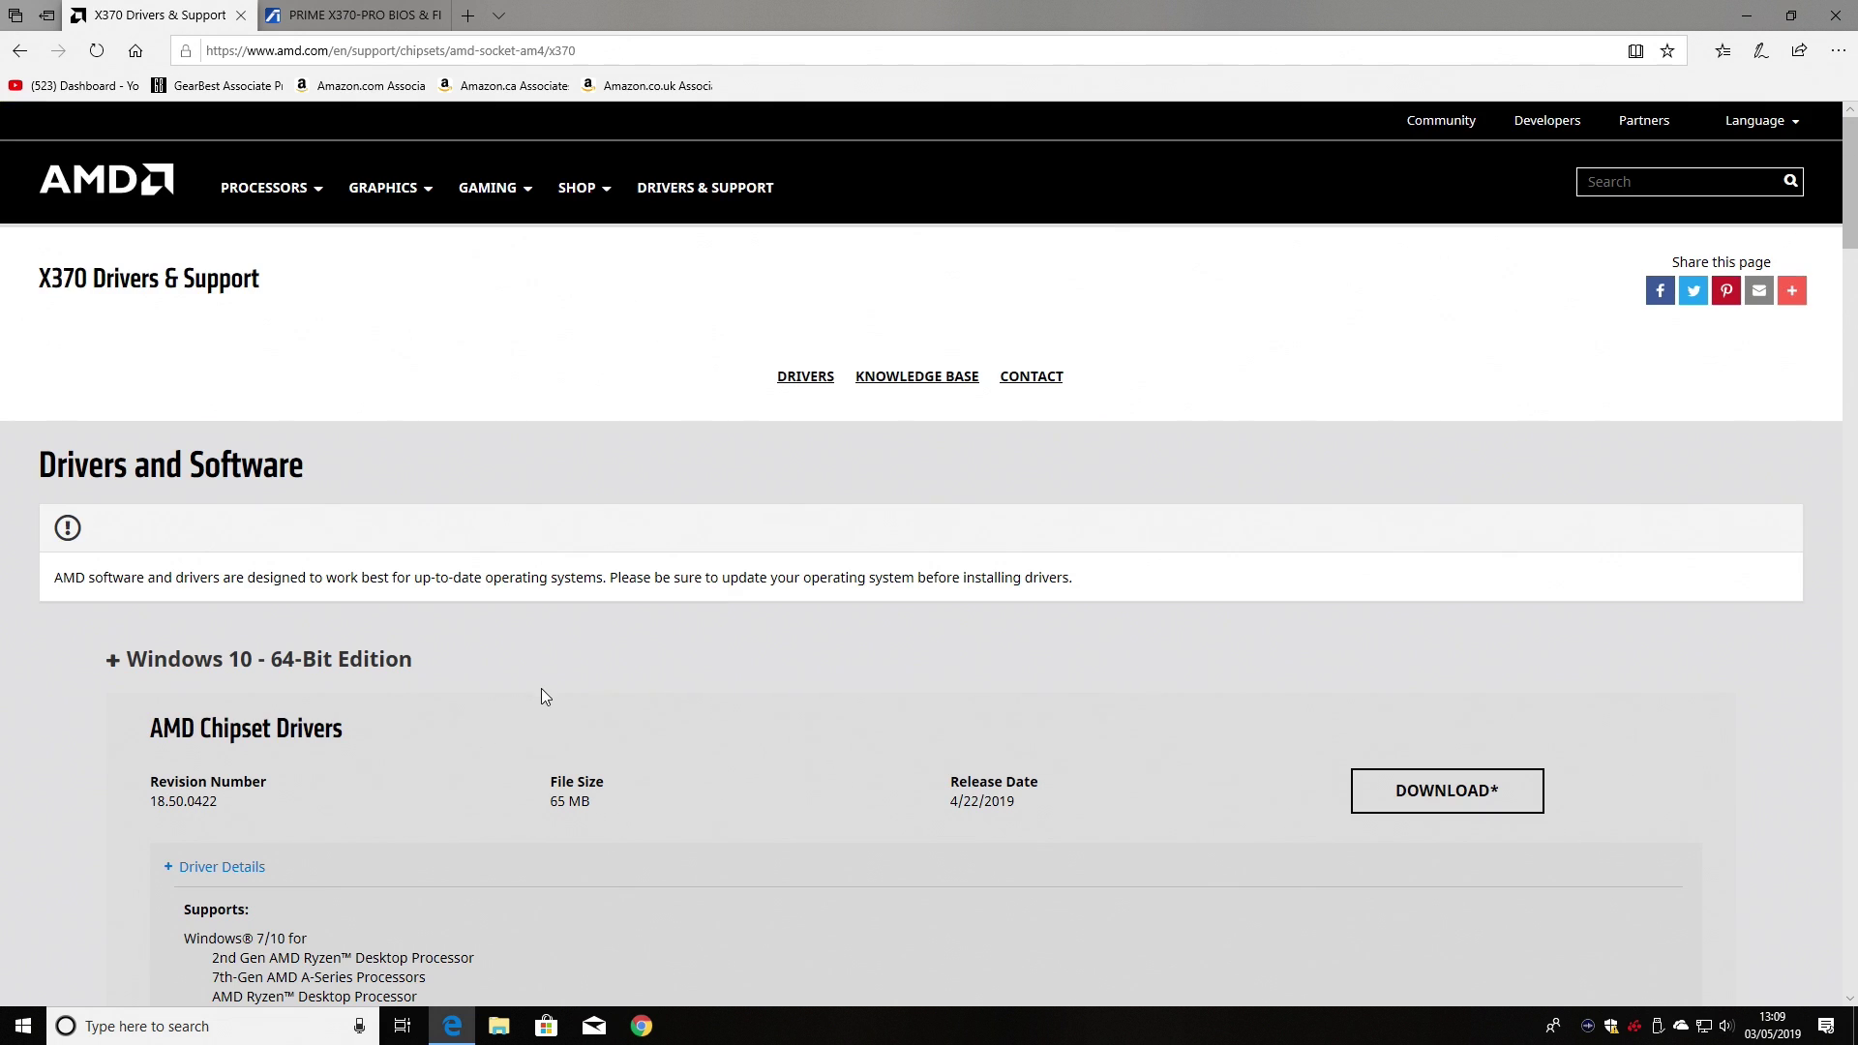
pyautogui.scroll(-3, 542, 683)
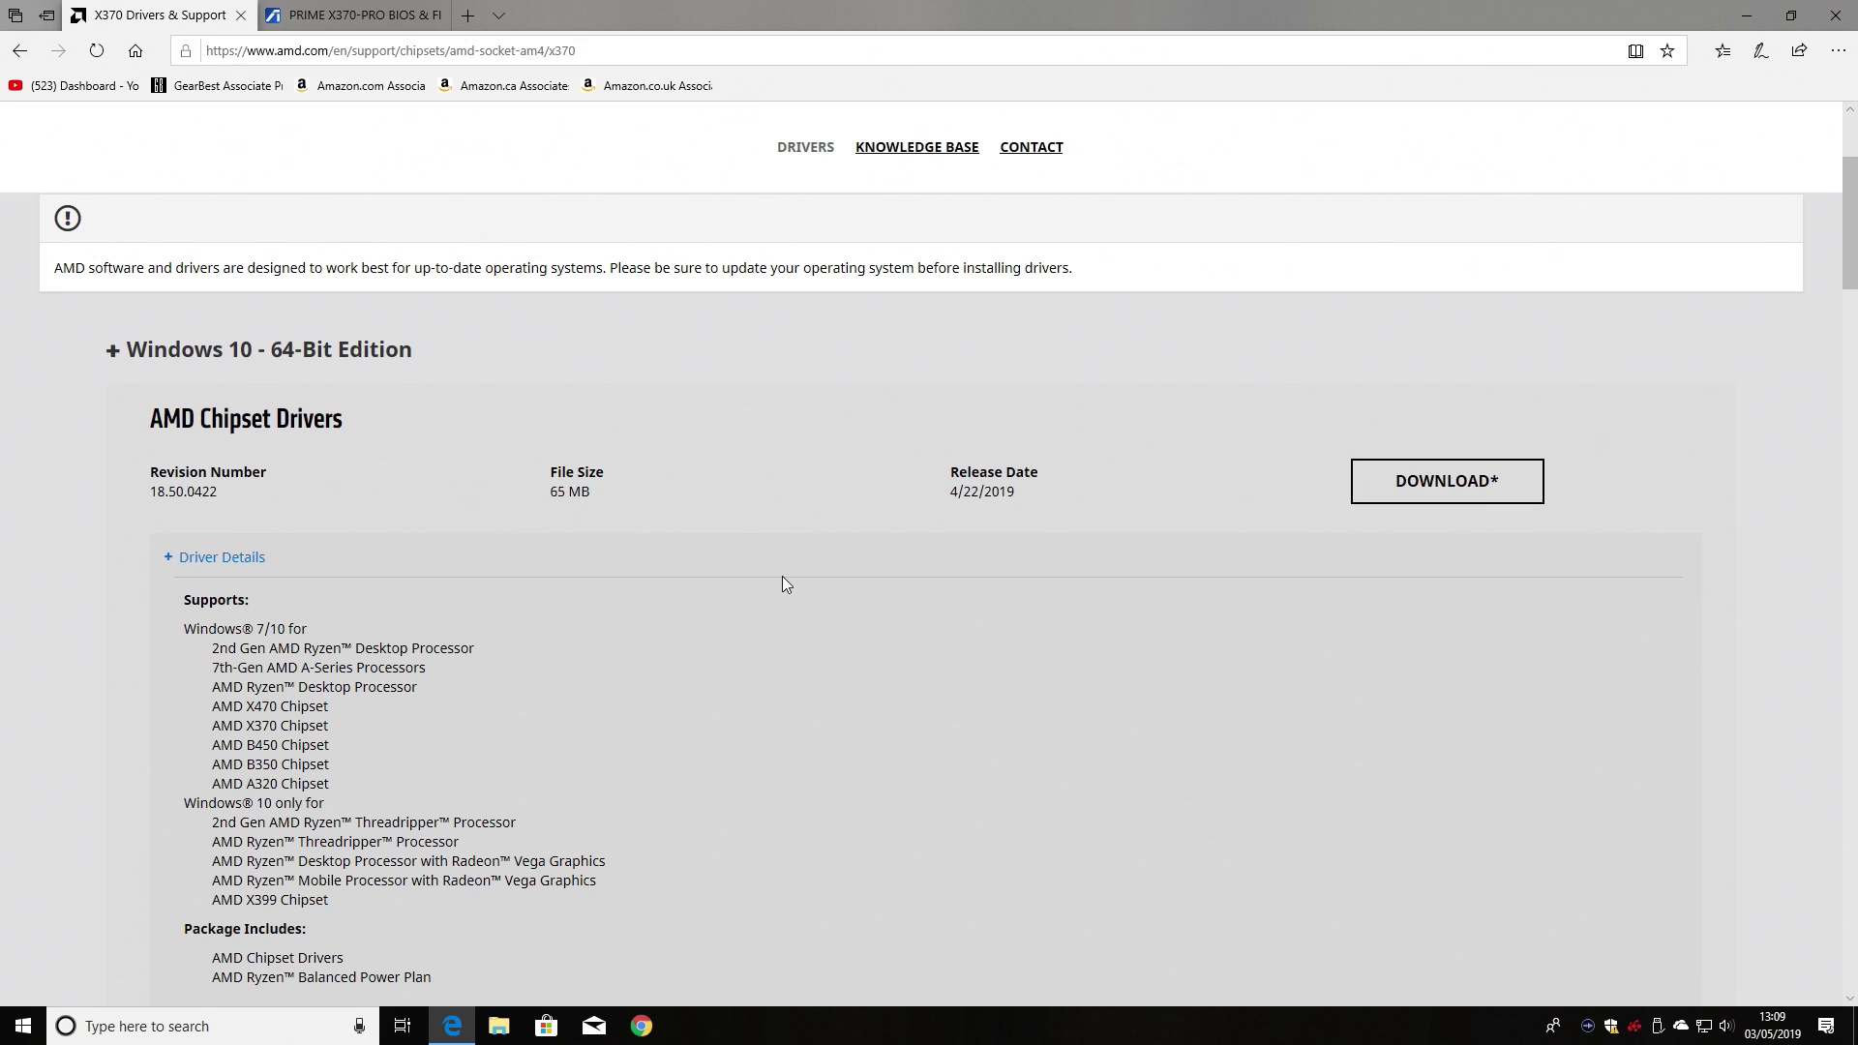
# Step: Start the AMD Chipset Drivers 18.50.0422 download via Save as, then cancel the Save As dialog
pyautogui.scroll(-1, 782, 581)
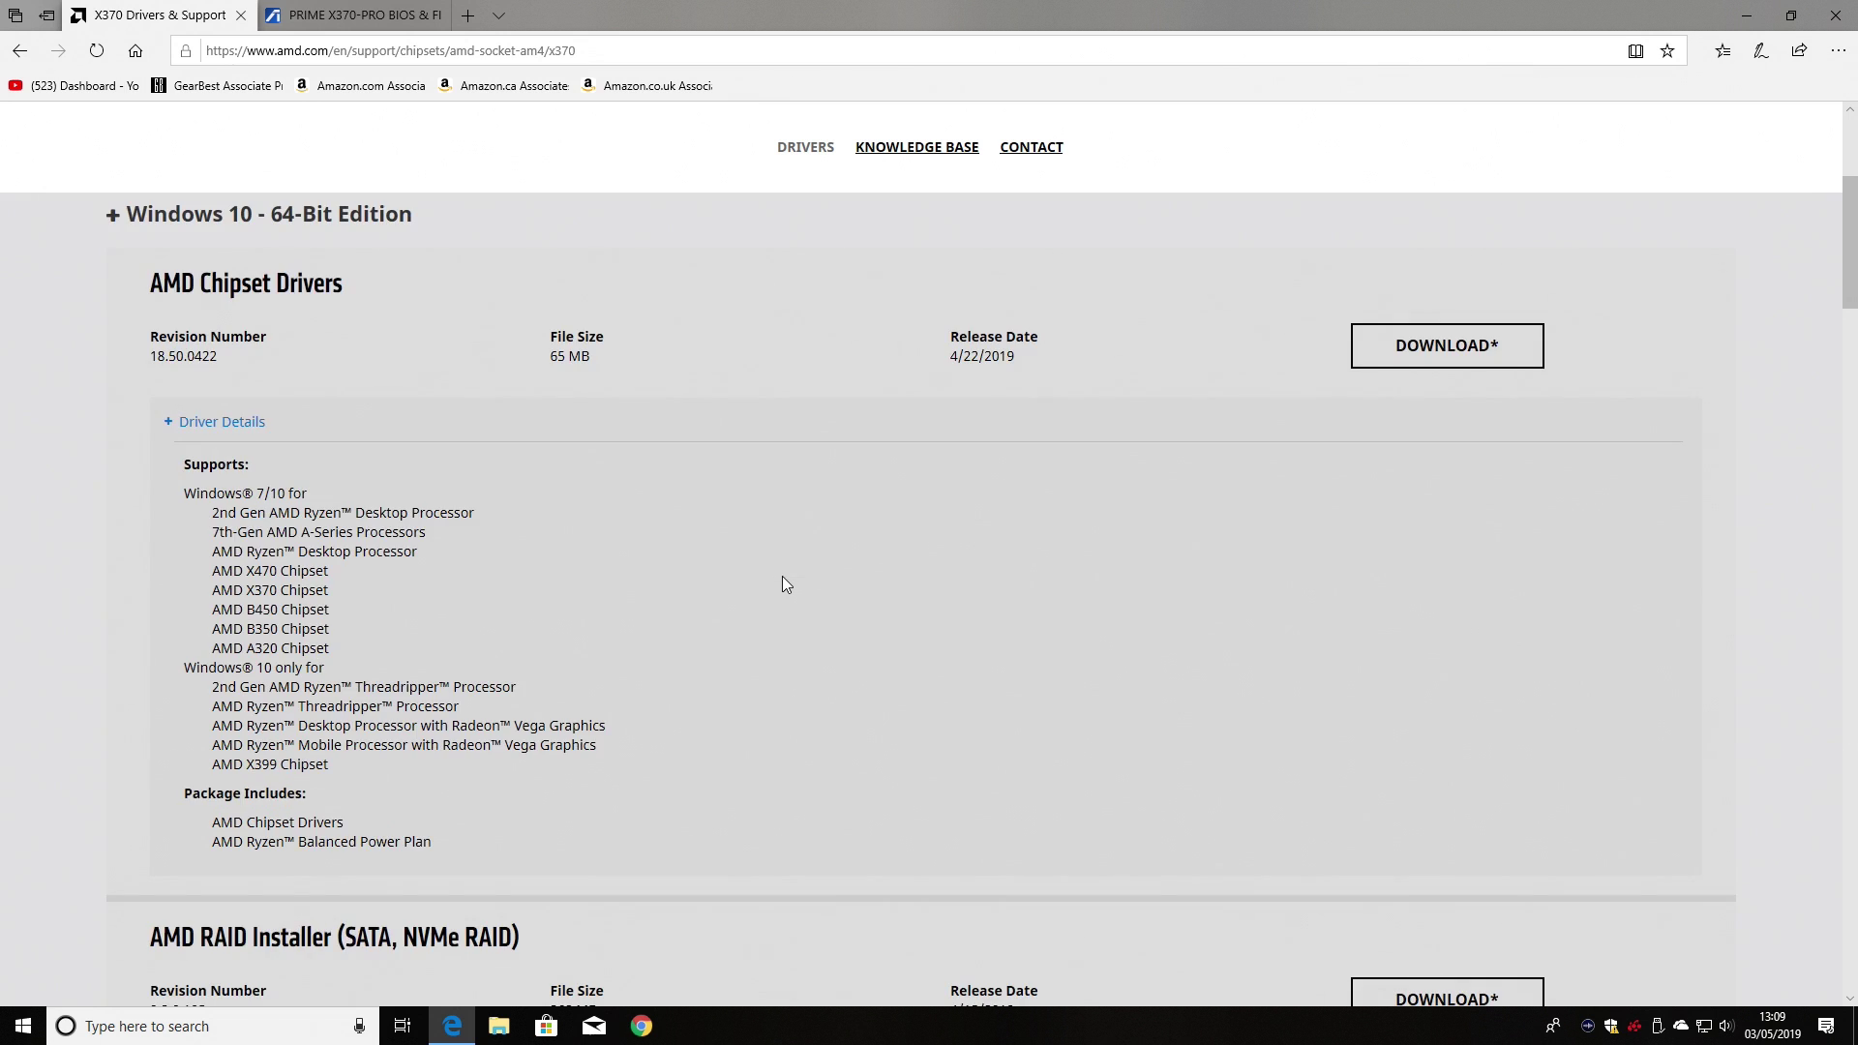
pyautogui.click(1428, 364)
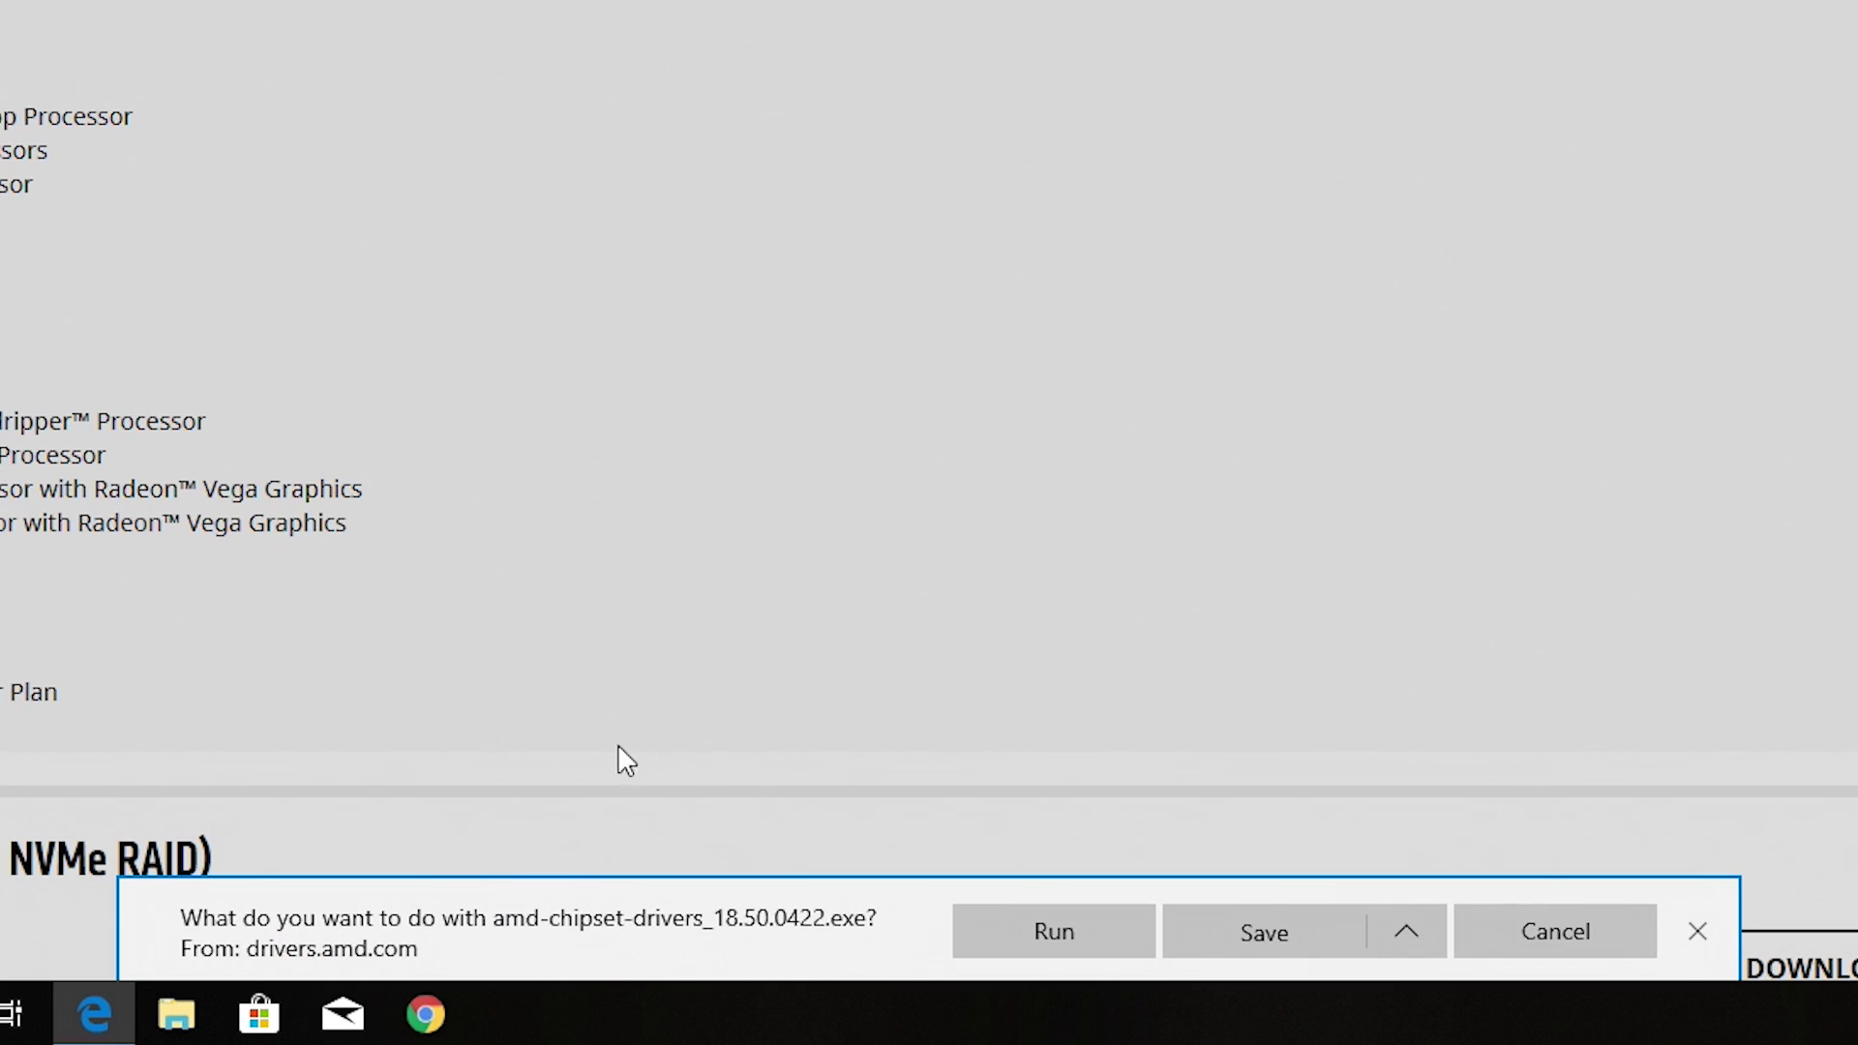
pyautogui.click(1394, 931)
pyautogui.click(1273, 879)
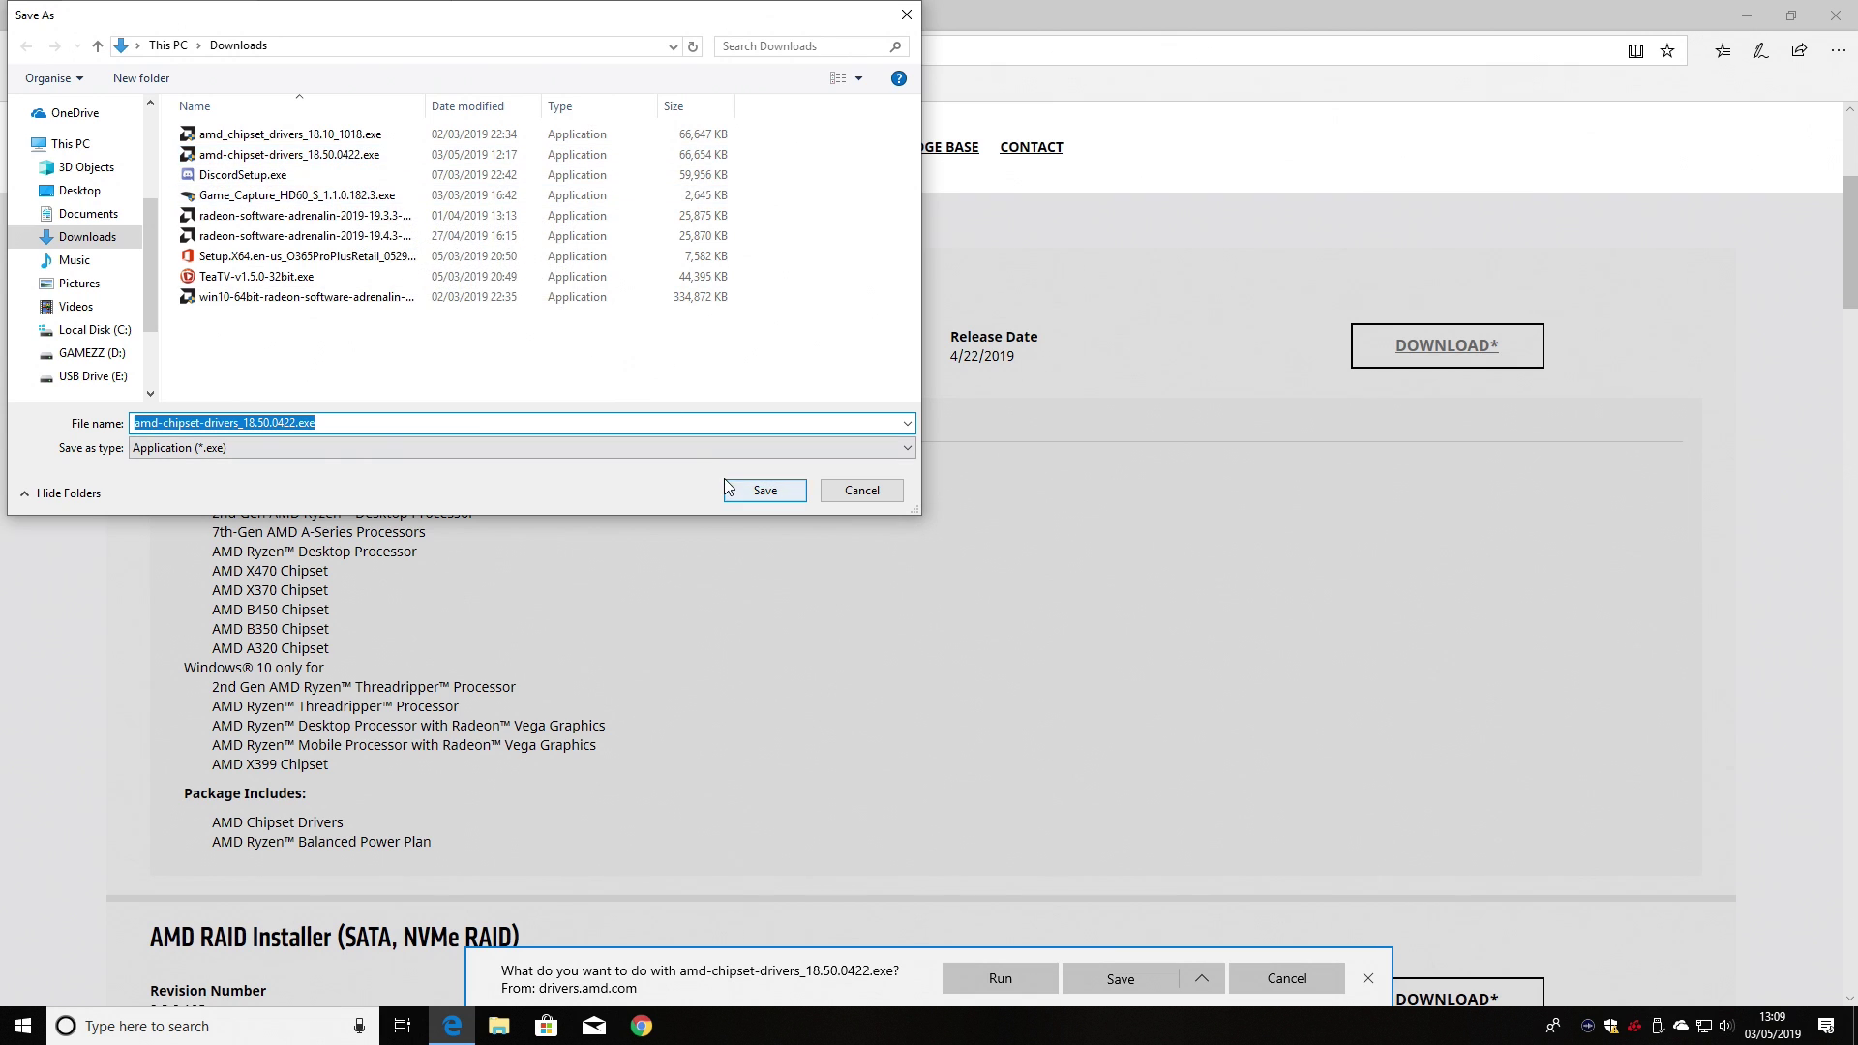
pyautogui.click(852, 494)
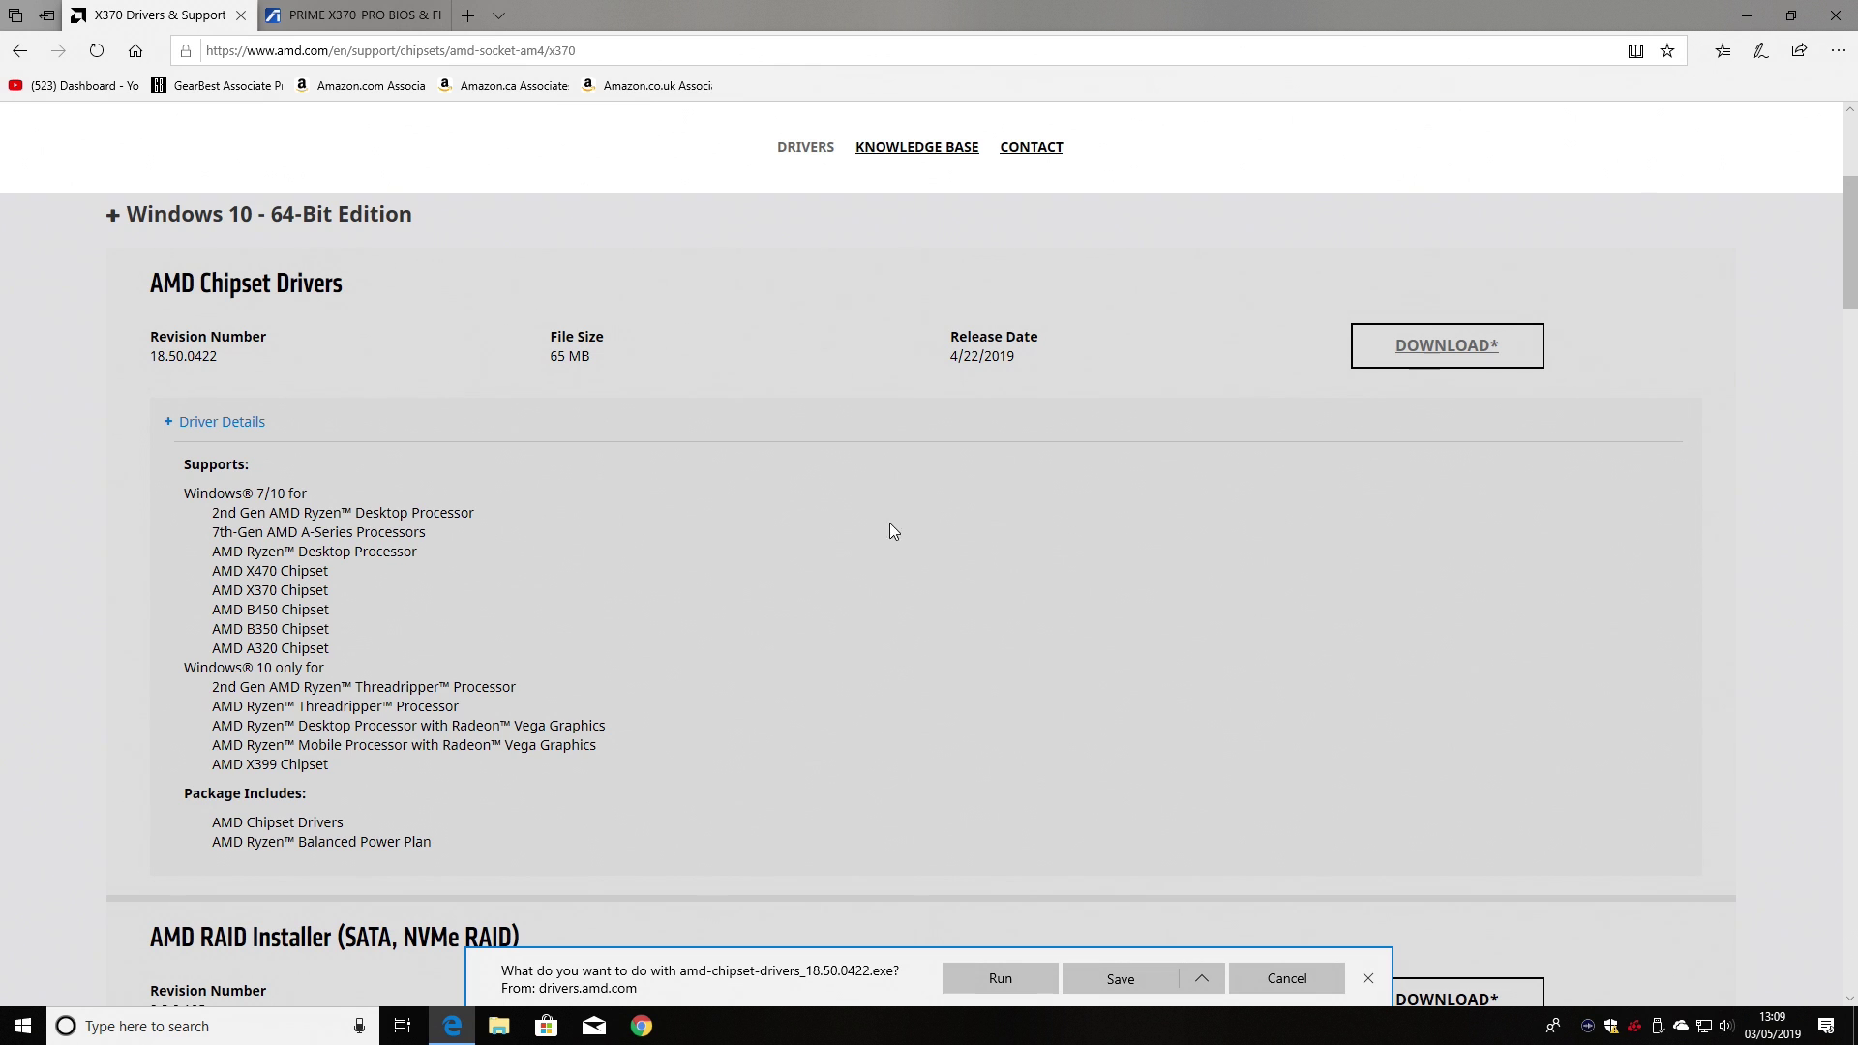
# Step: Back on the ASUS BIOS page, start the version 4602 zip download with Save as
pyautogui.click(323, 17)
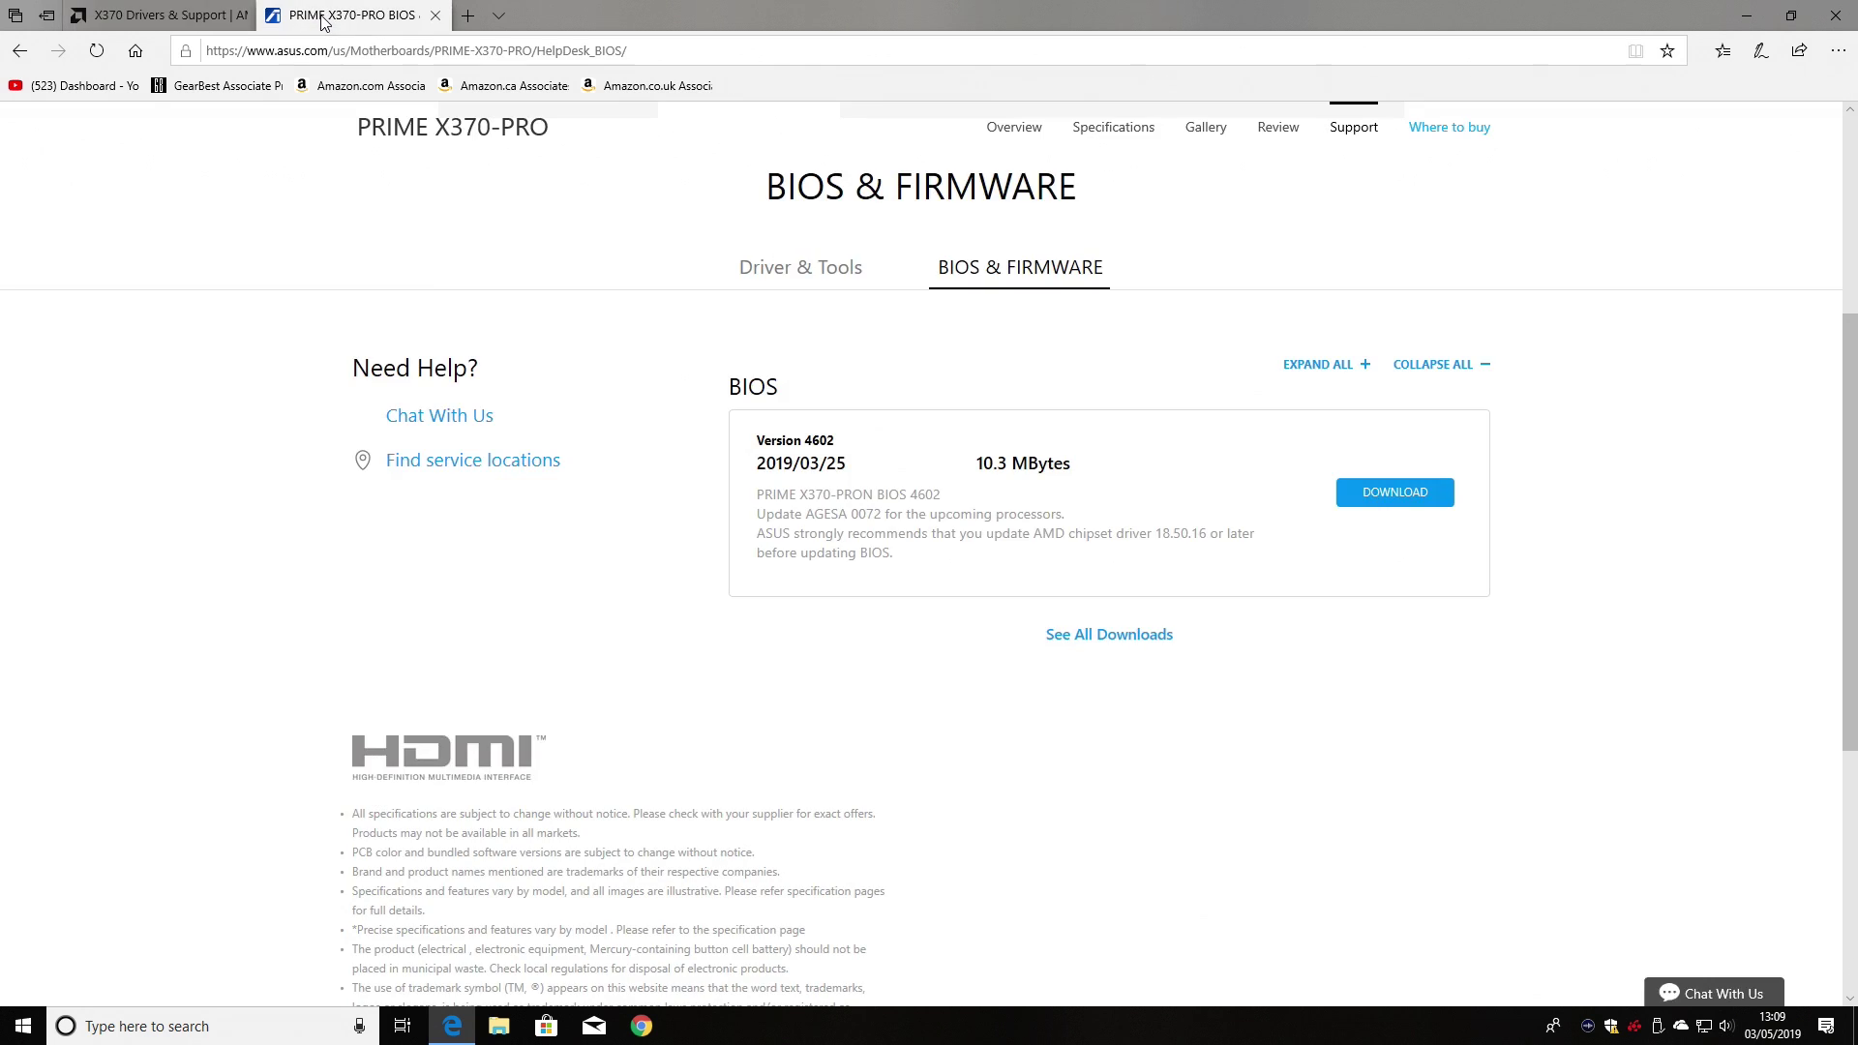
pyautogui.click(1378, 502)
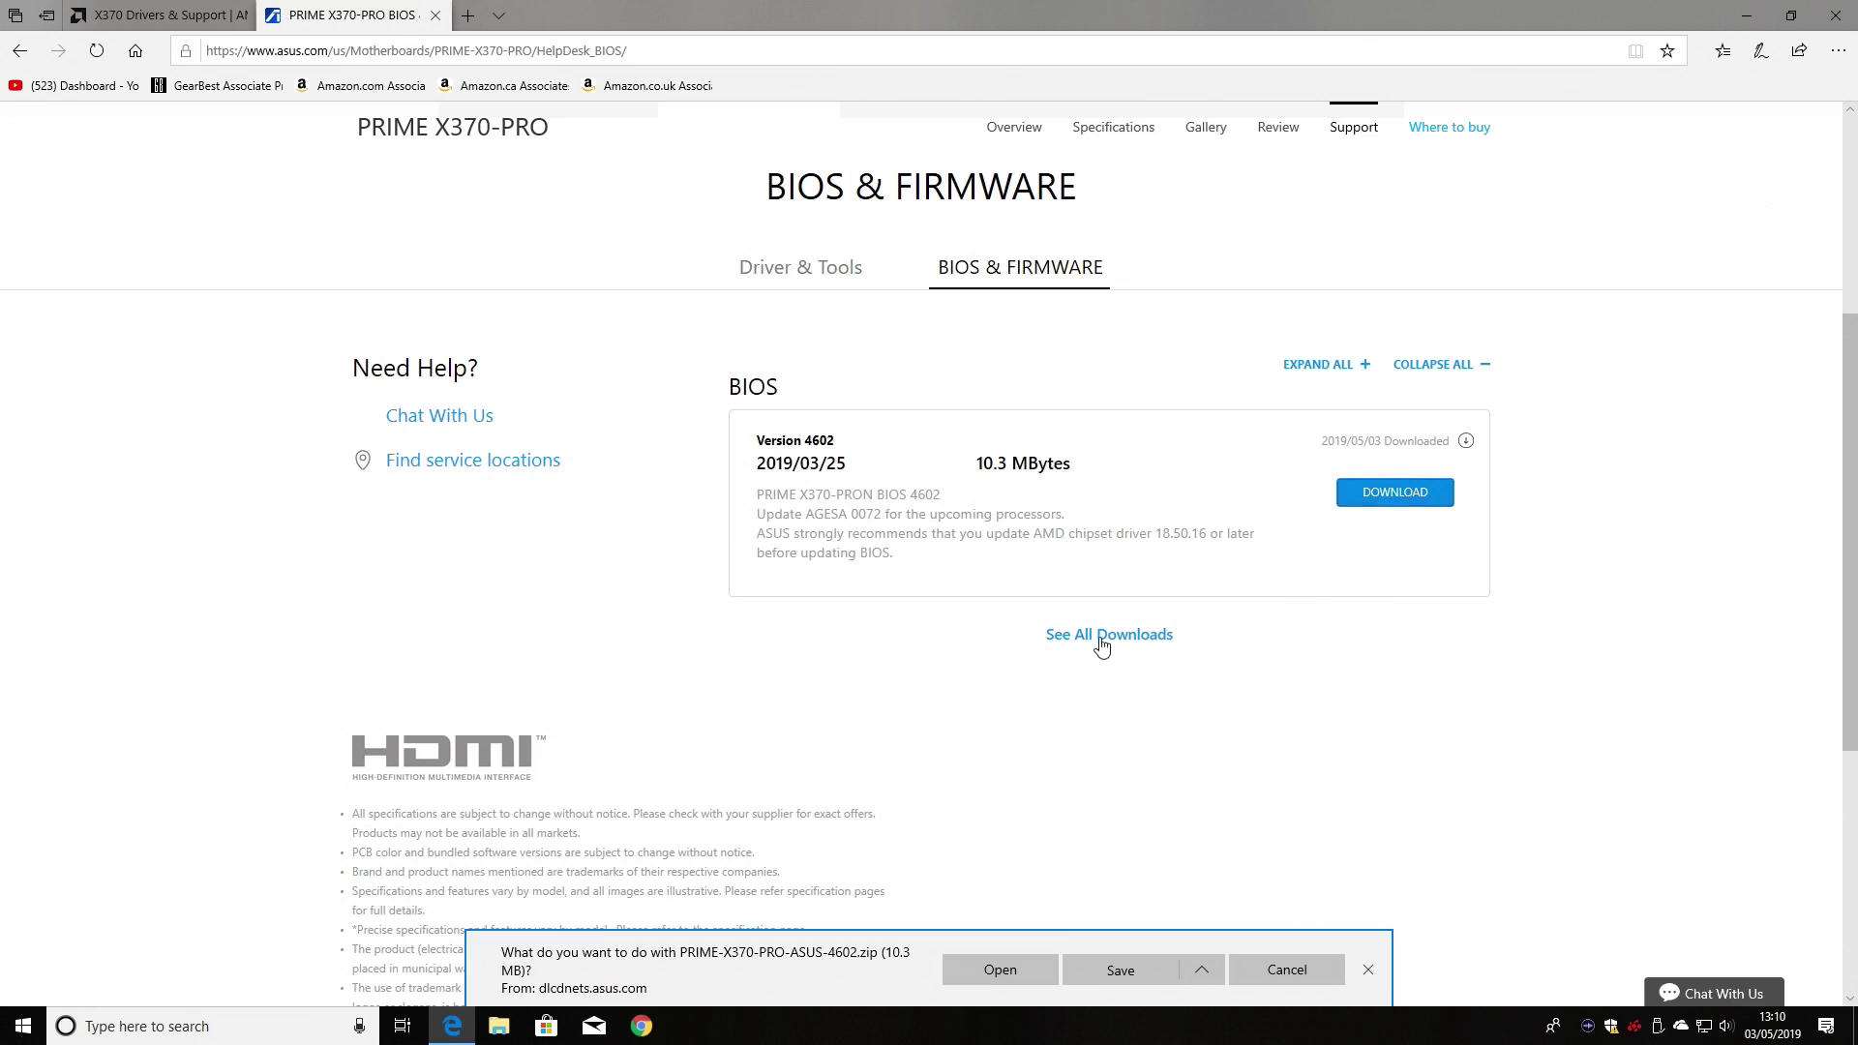
pyautogui.click(1200, 970)
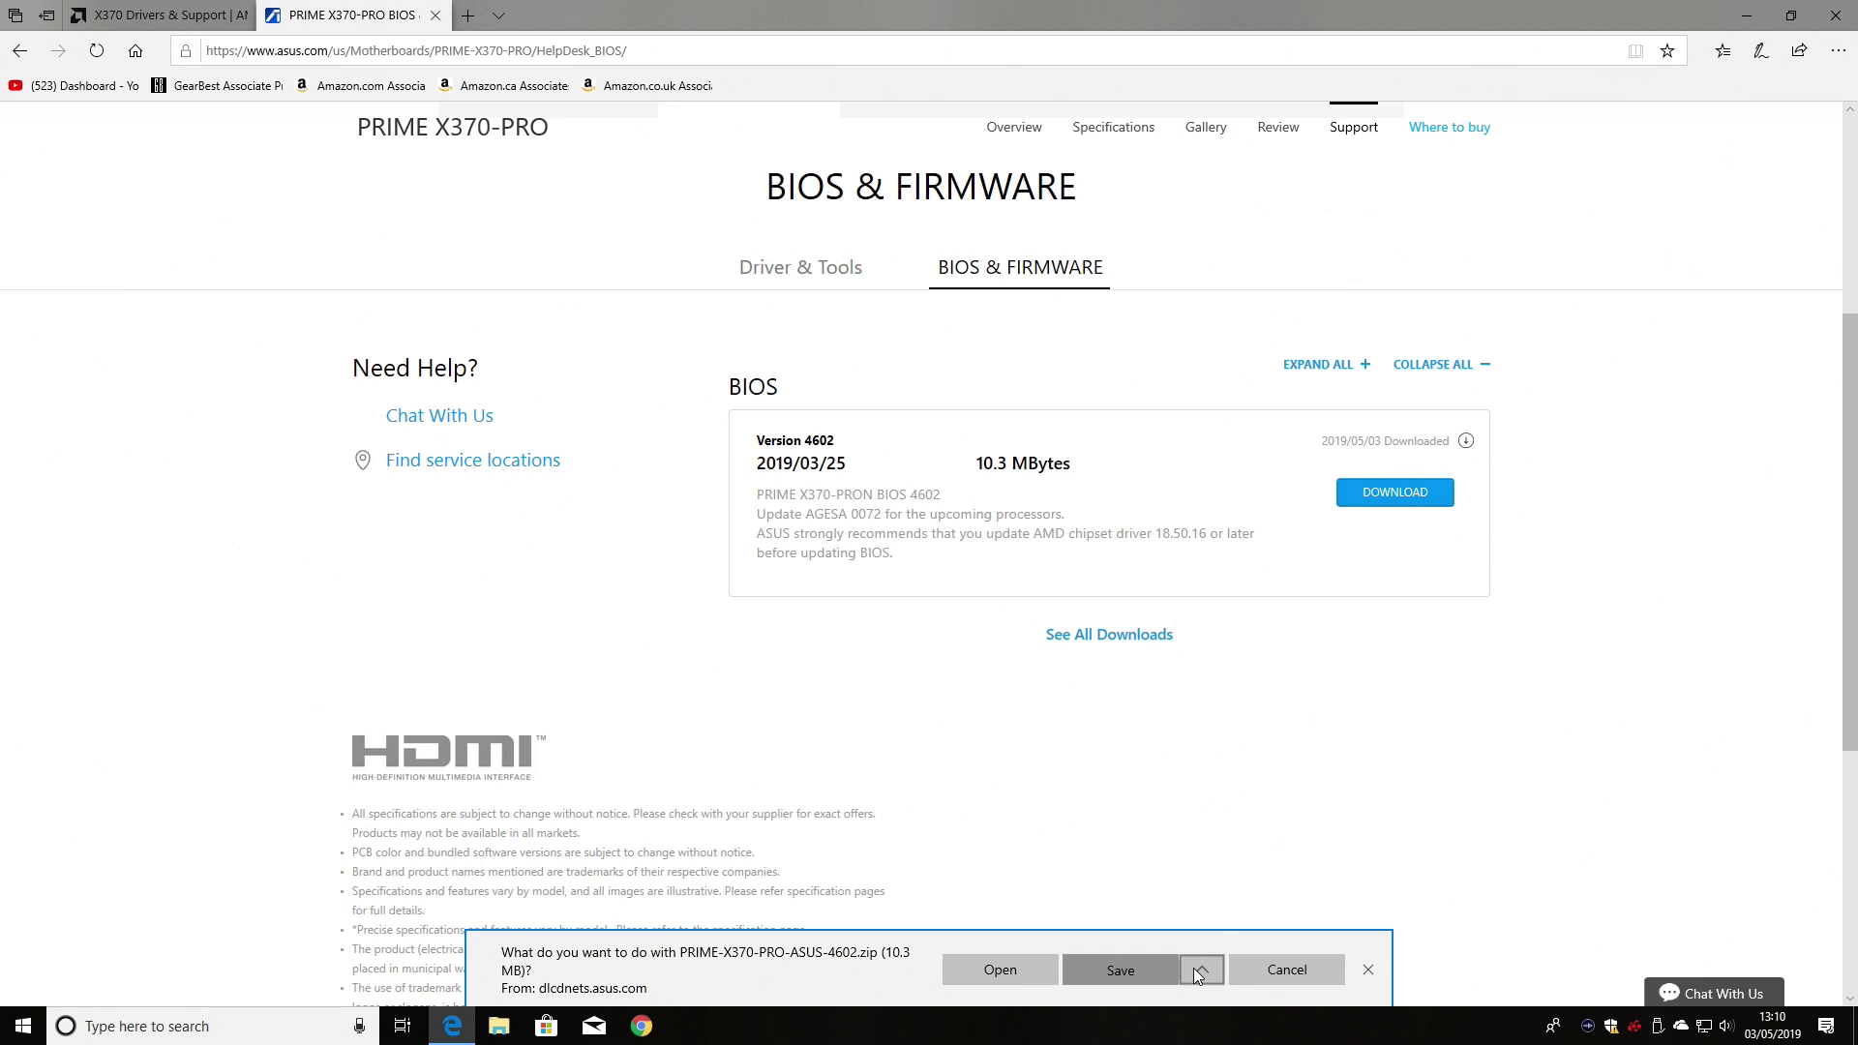
pyautogui.click(1142, 942)
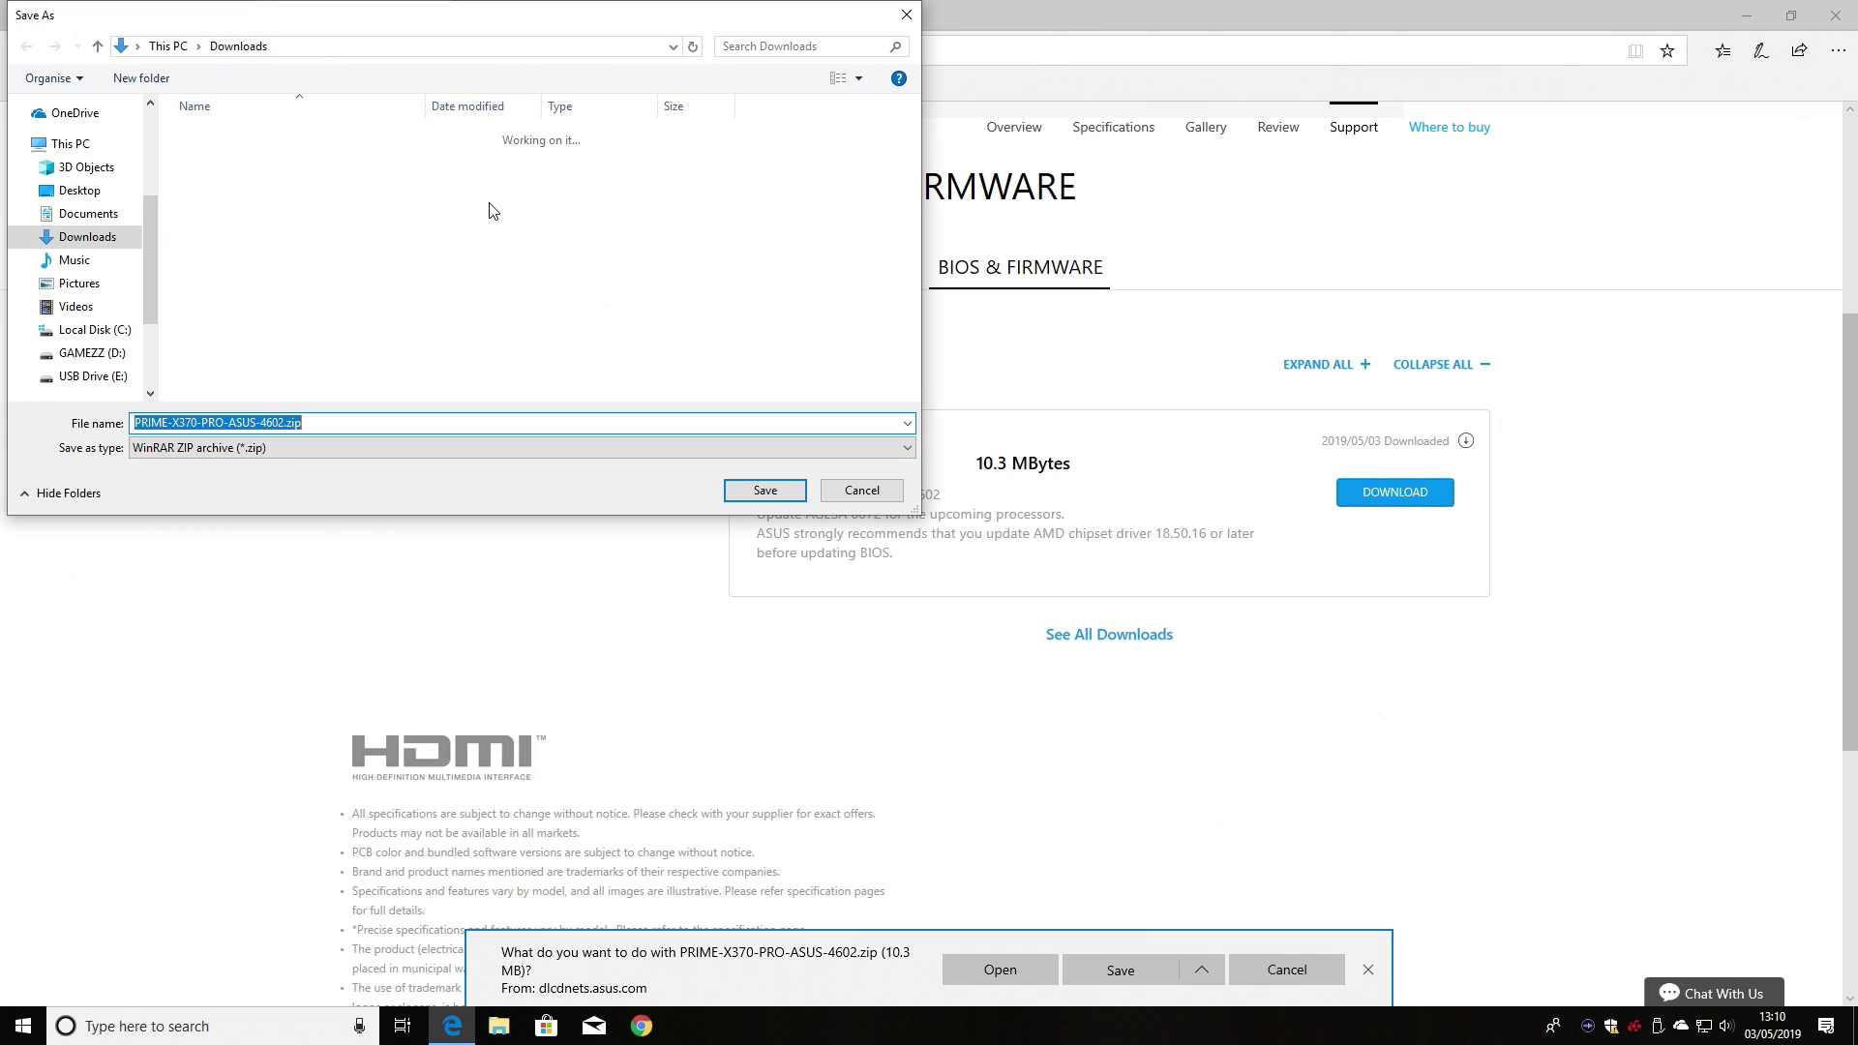
# Step: Save PRIME-X370-PRO-ASUS-4602.zip into the PRIME-X370-PRO-ASUS-4602 folder on USB Drive (E:)
pyautogui.moveTo(149, 244); pyautogui.dragTo(158, 311)
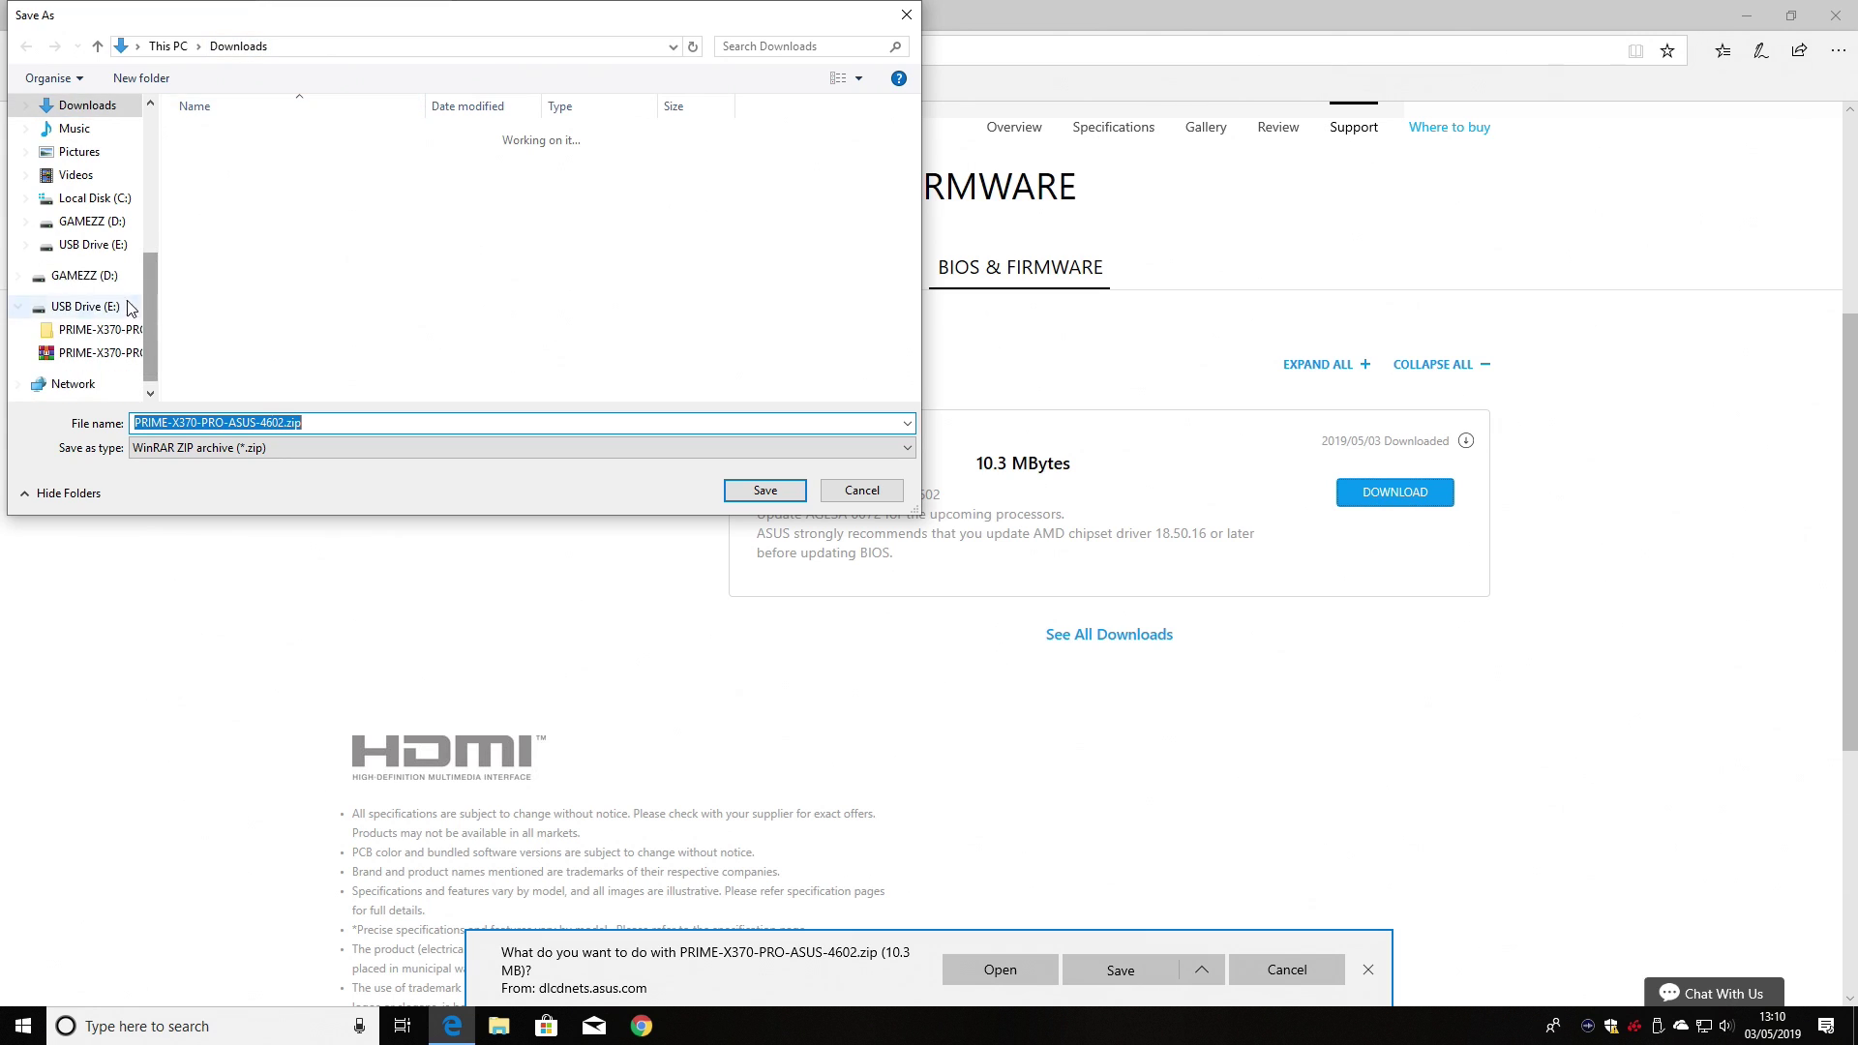
pyautogui.click(97, 248)
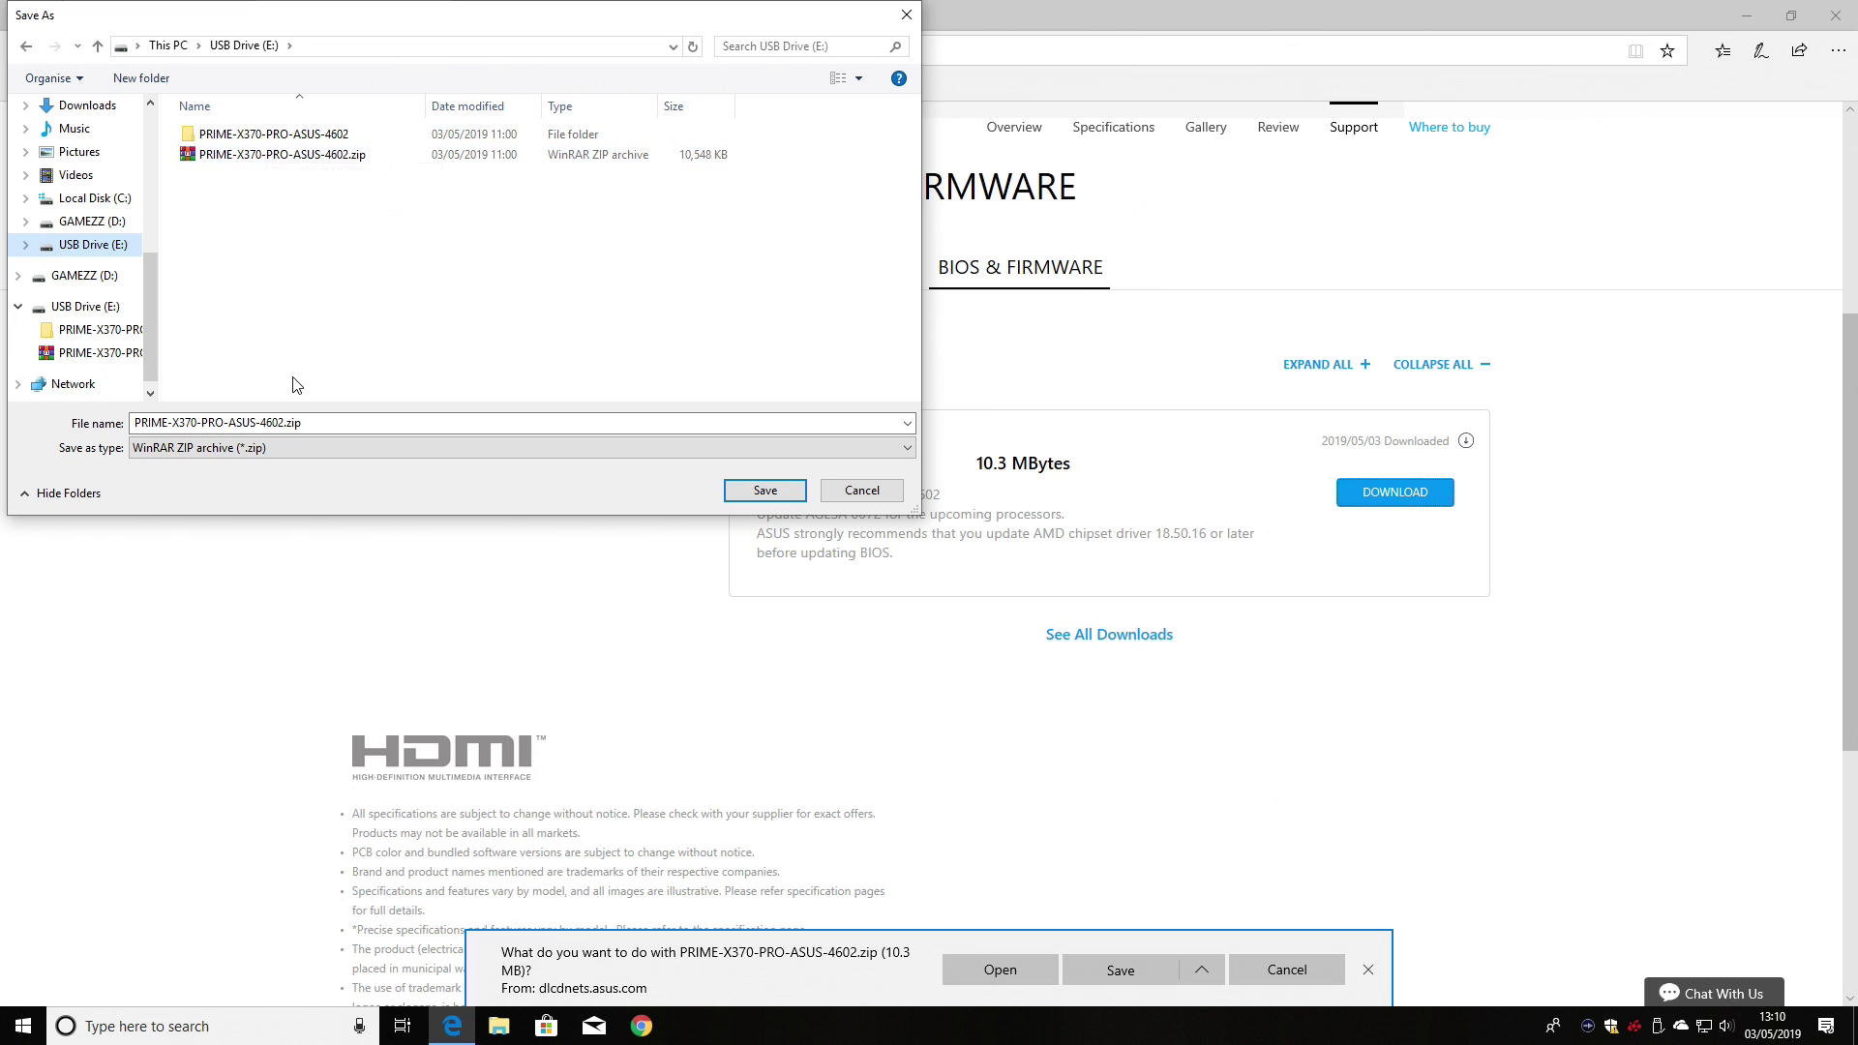
pyautogui.click(743, 493)
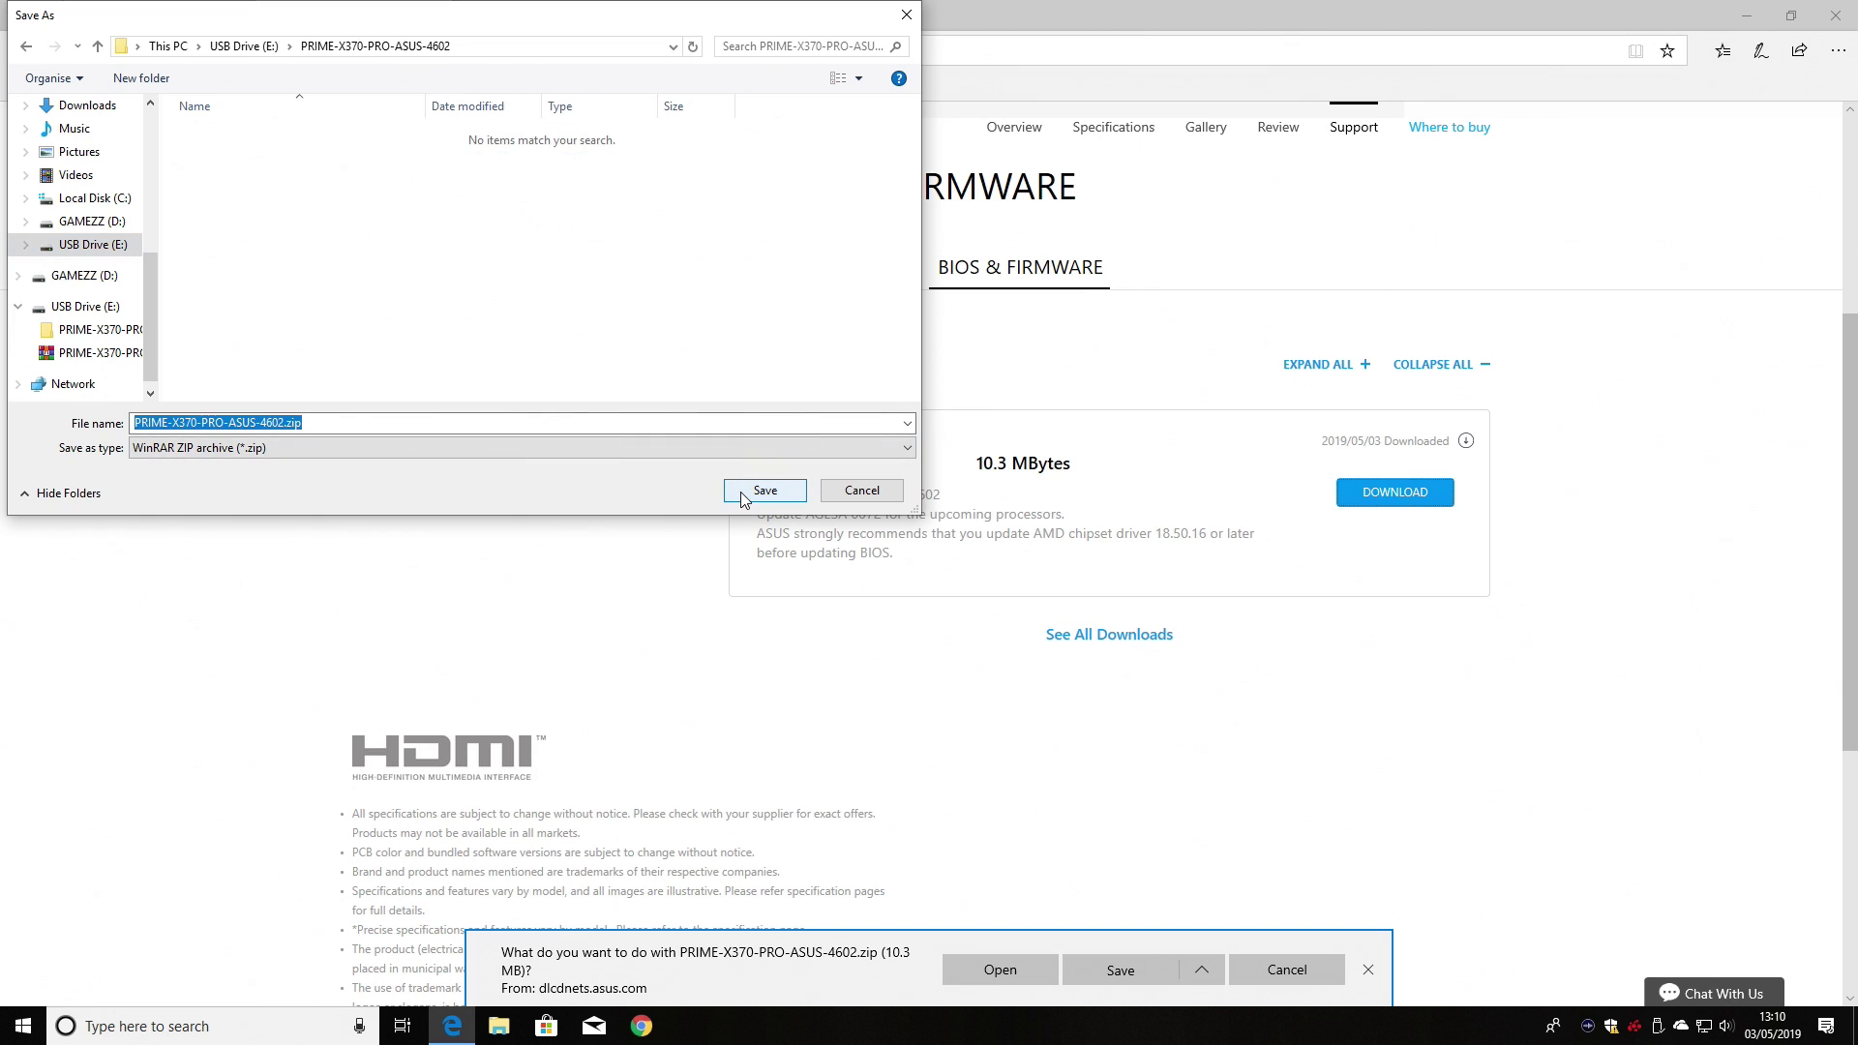
pyautogui.click(743, 492)
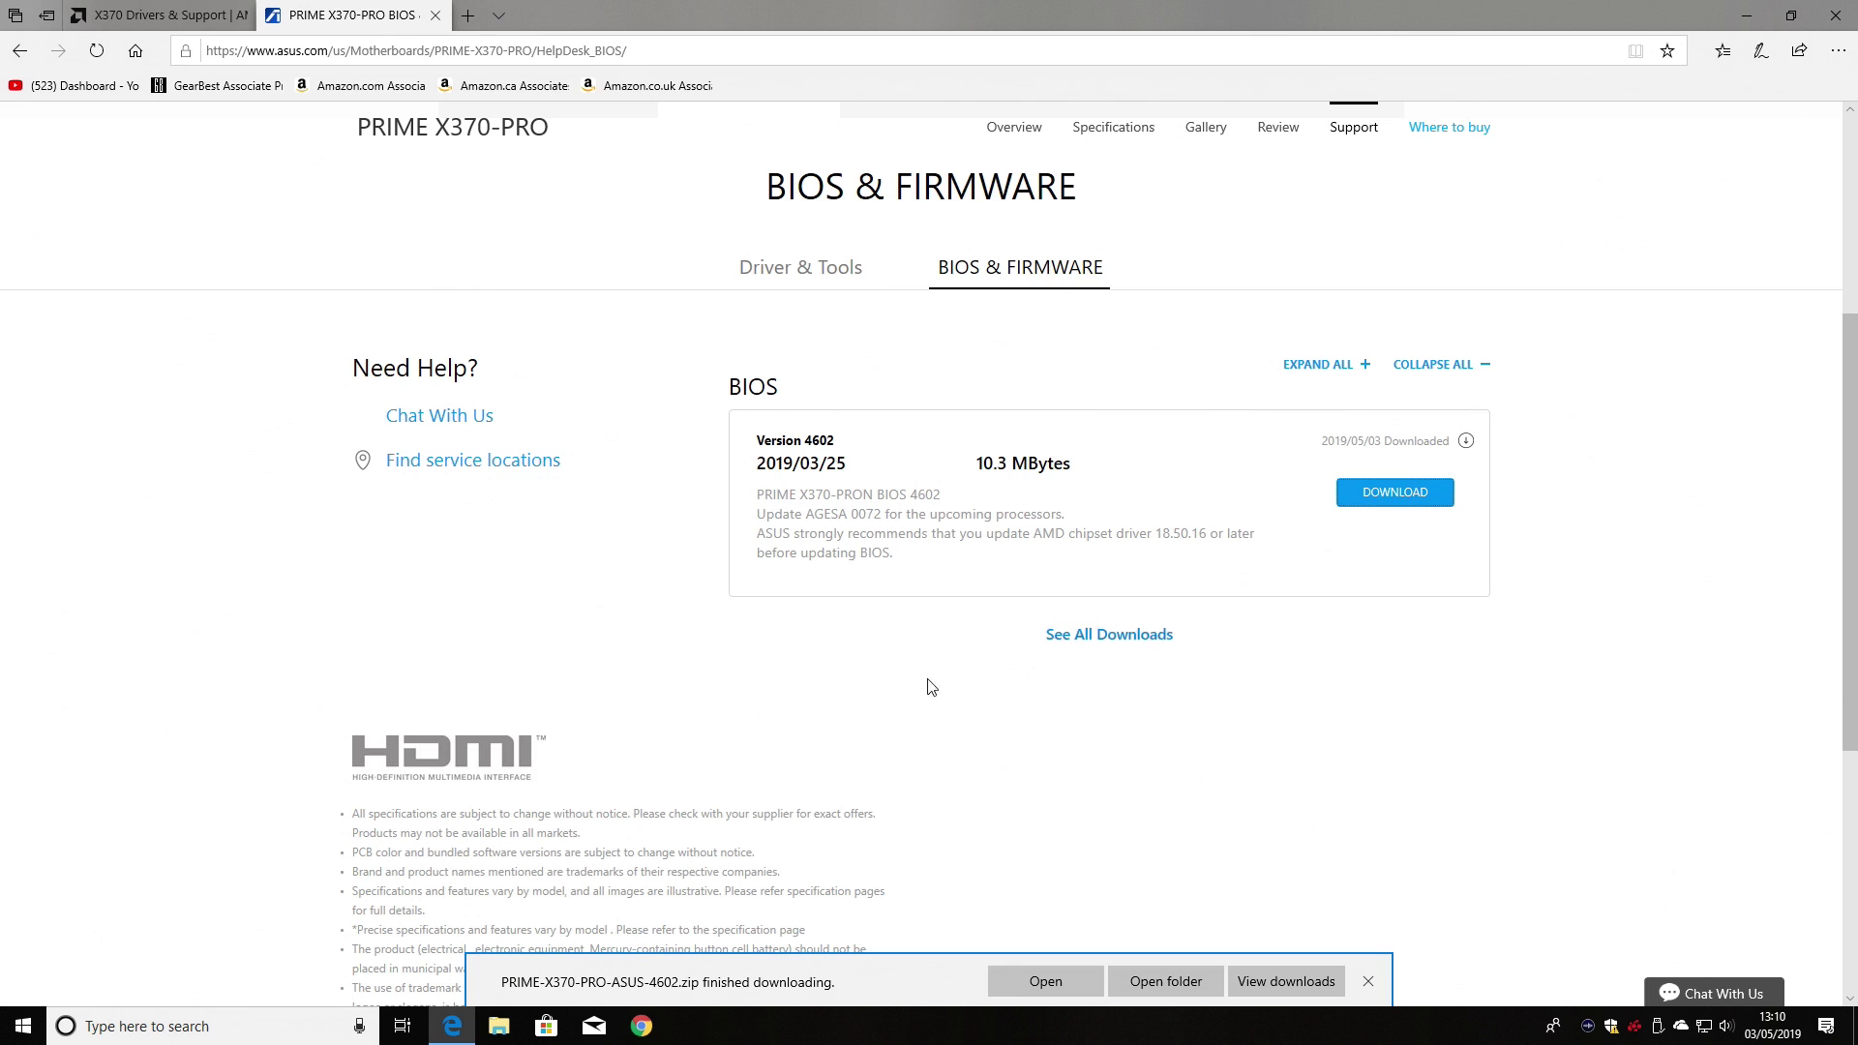
# Step: Extract PRIME-X370-PRO-ASUS-4602.zip to its own folder, confirm the 16,386 KB CAP file, and close Explorer
pyautogui.click(1165, 983)
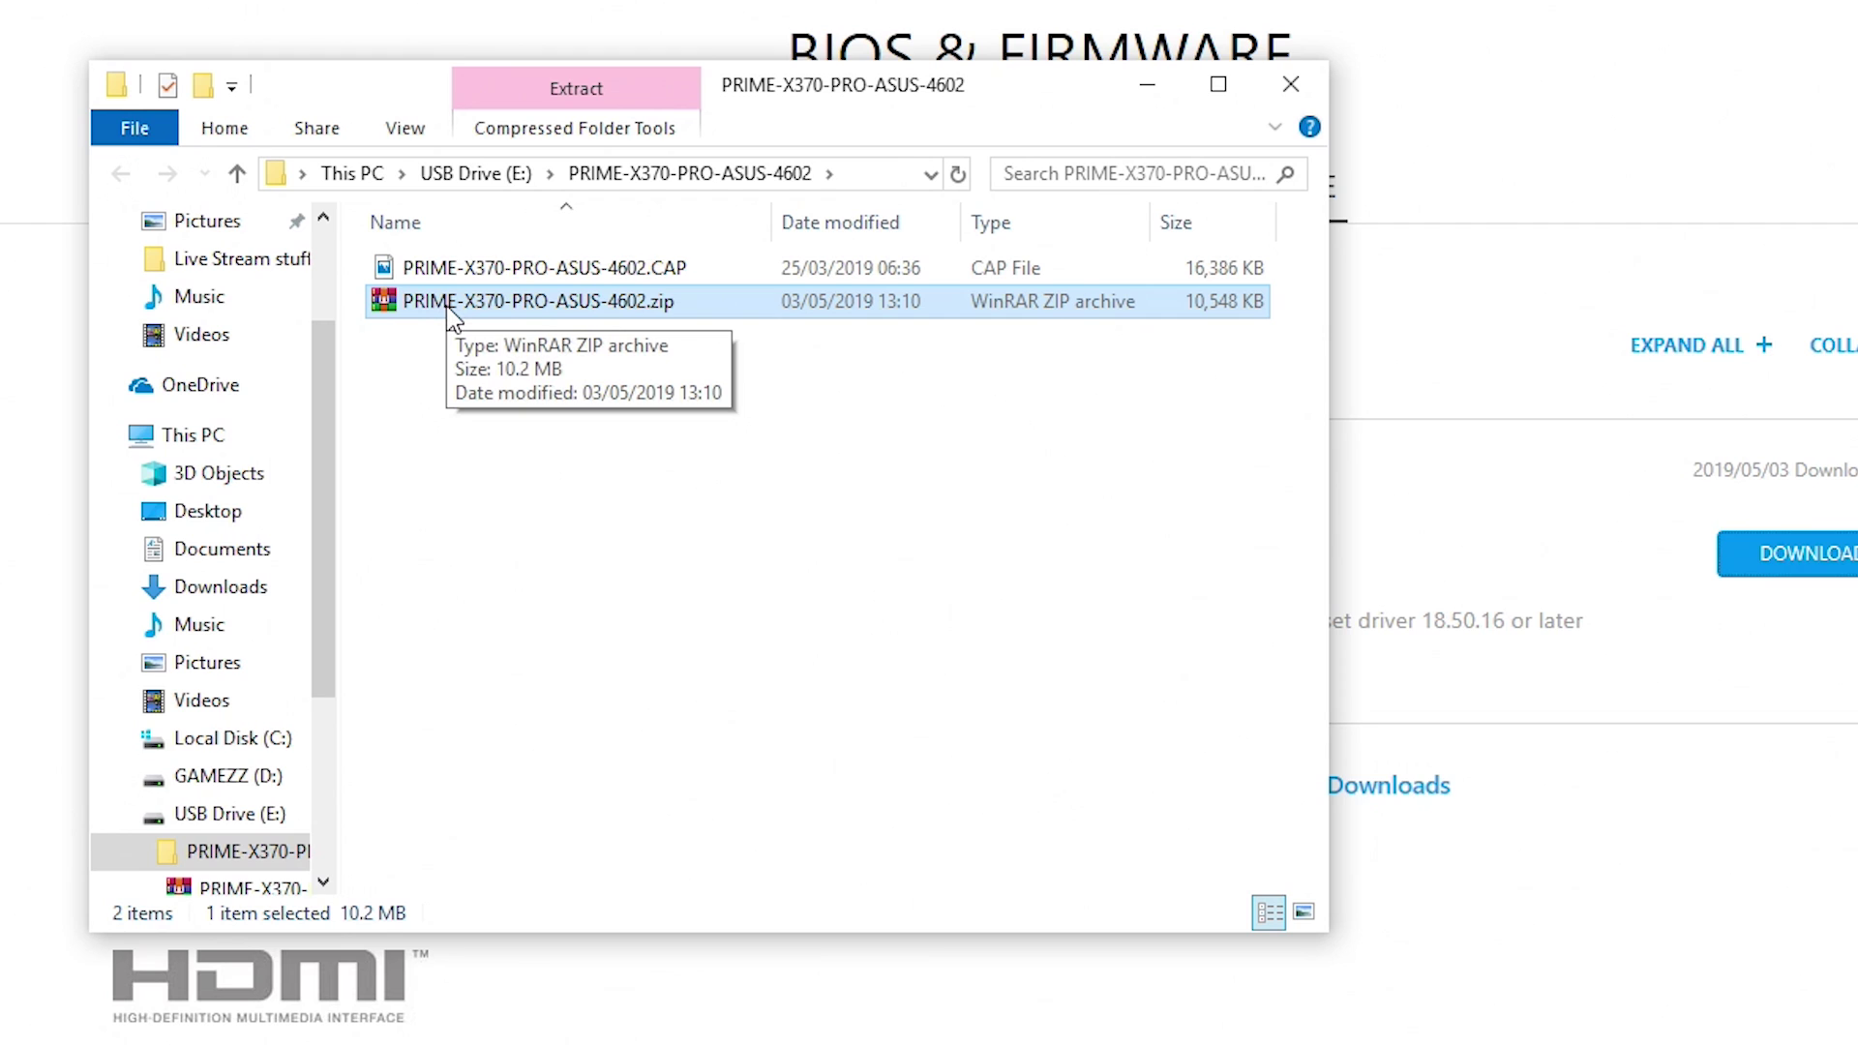
pyautogui.rightClick(448, 310)
pyautogui.click(581, 469)
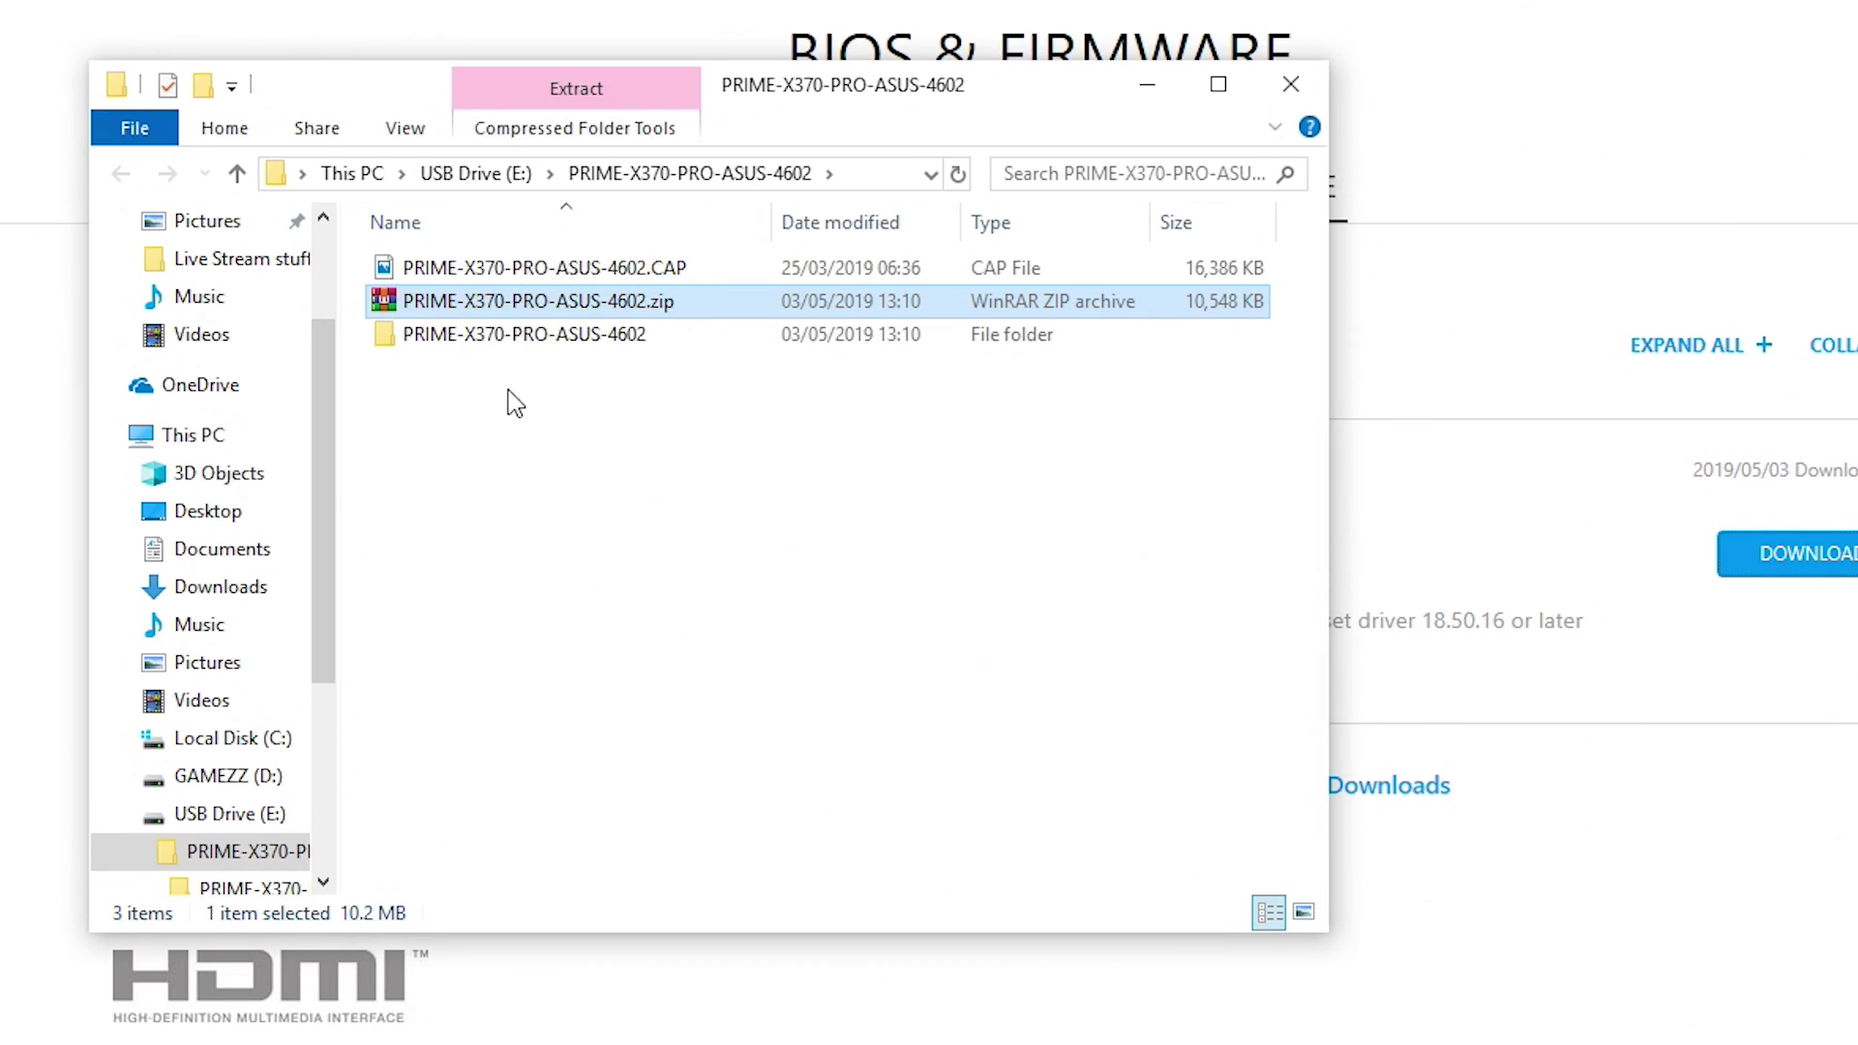
pyautogui.doubleClick(469, 338)
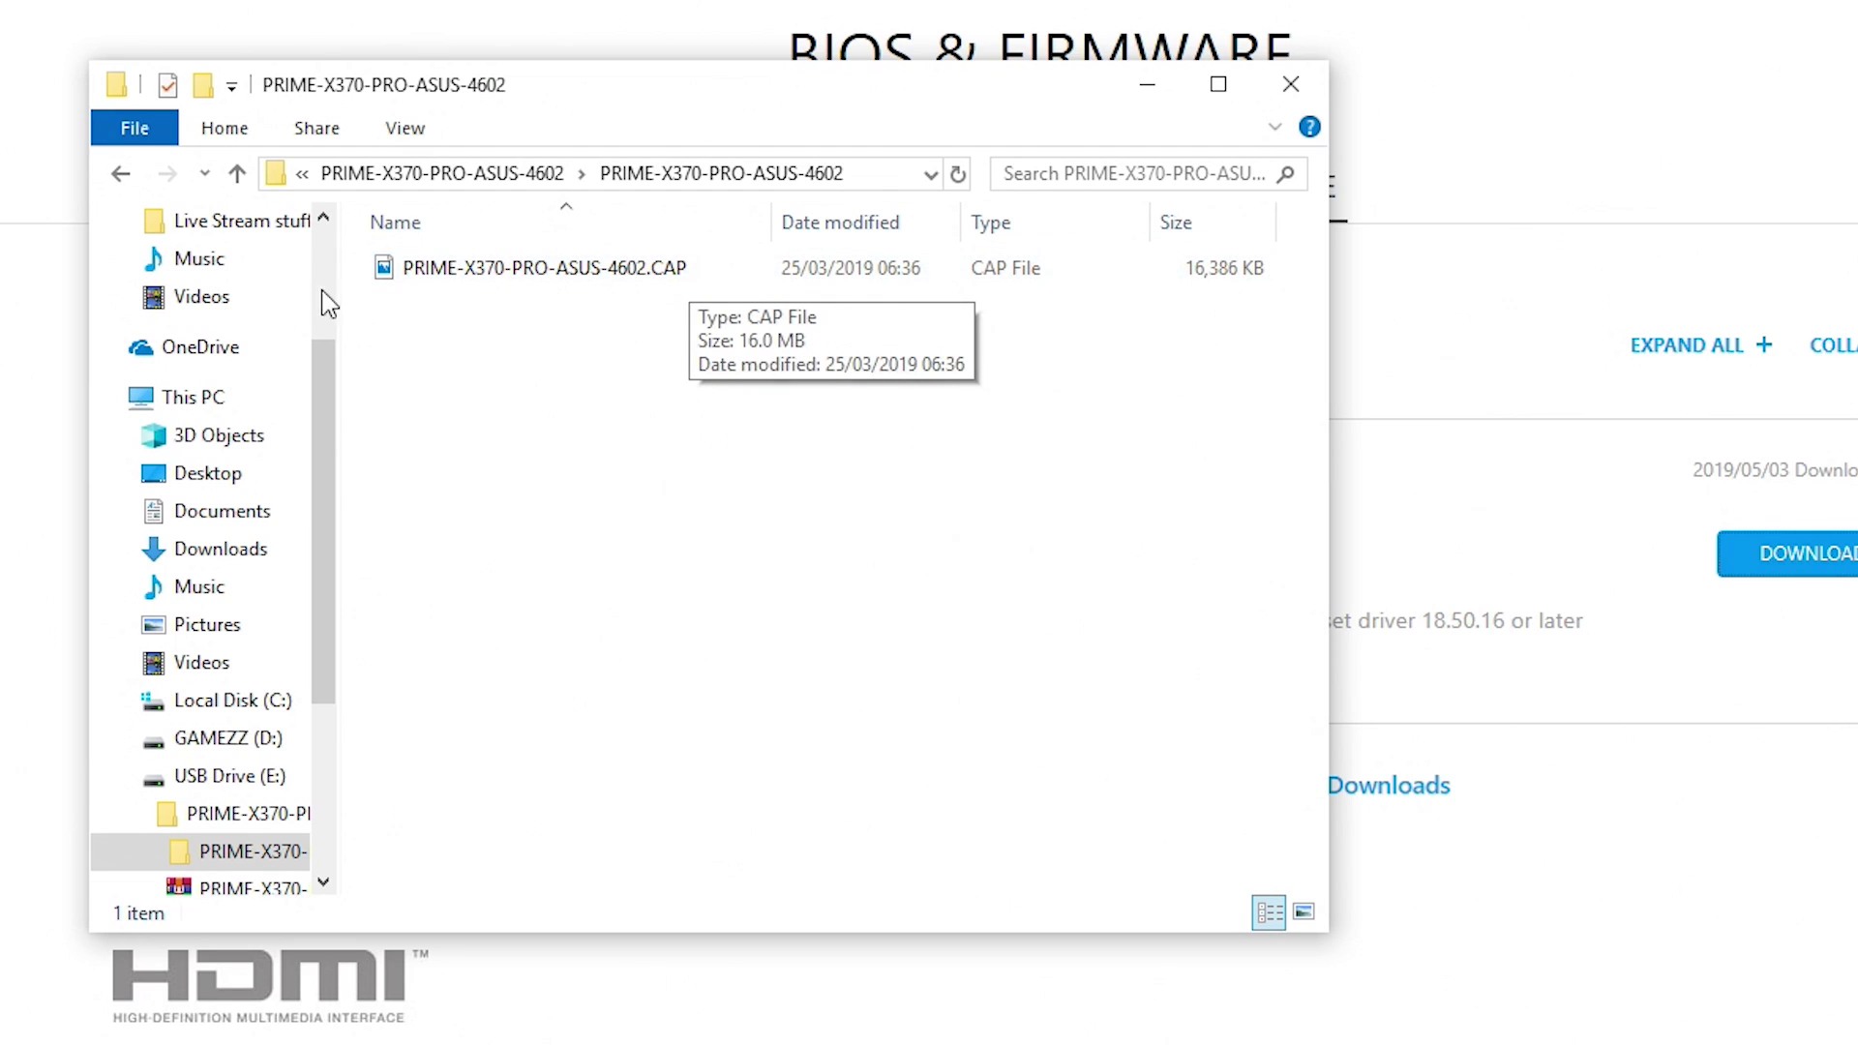
pyautogui.click(237, 173)
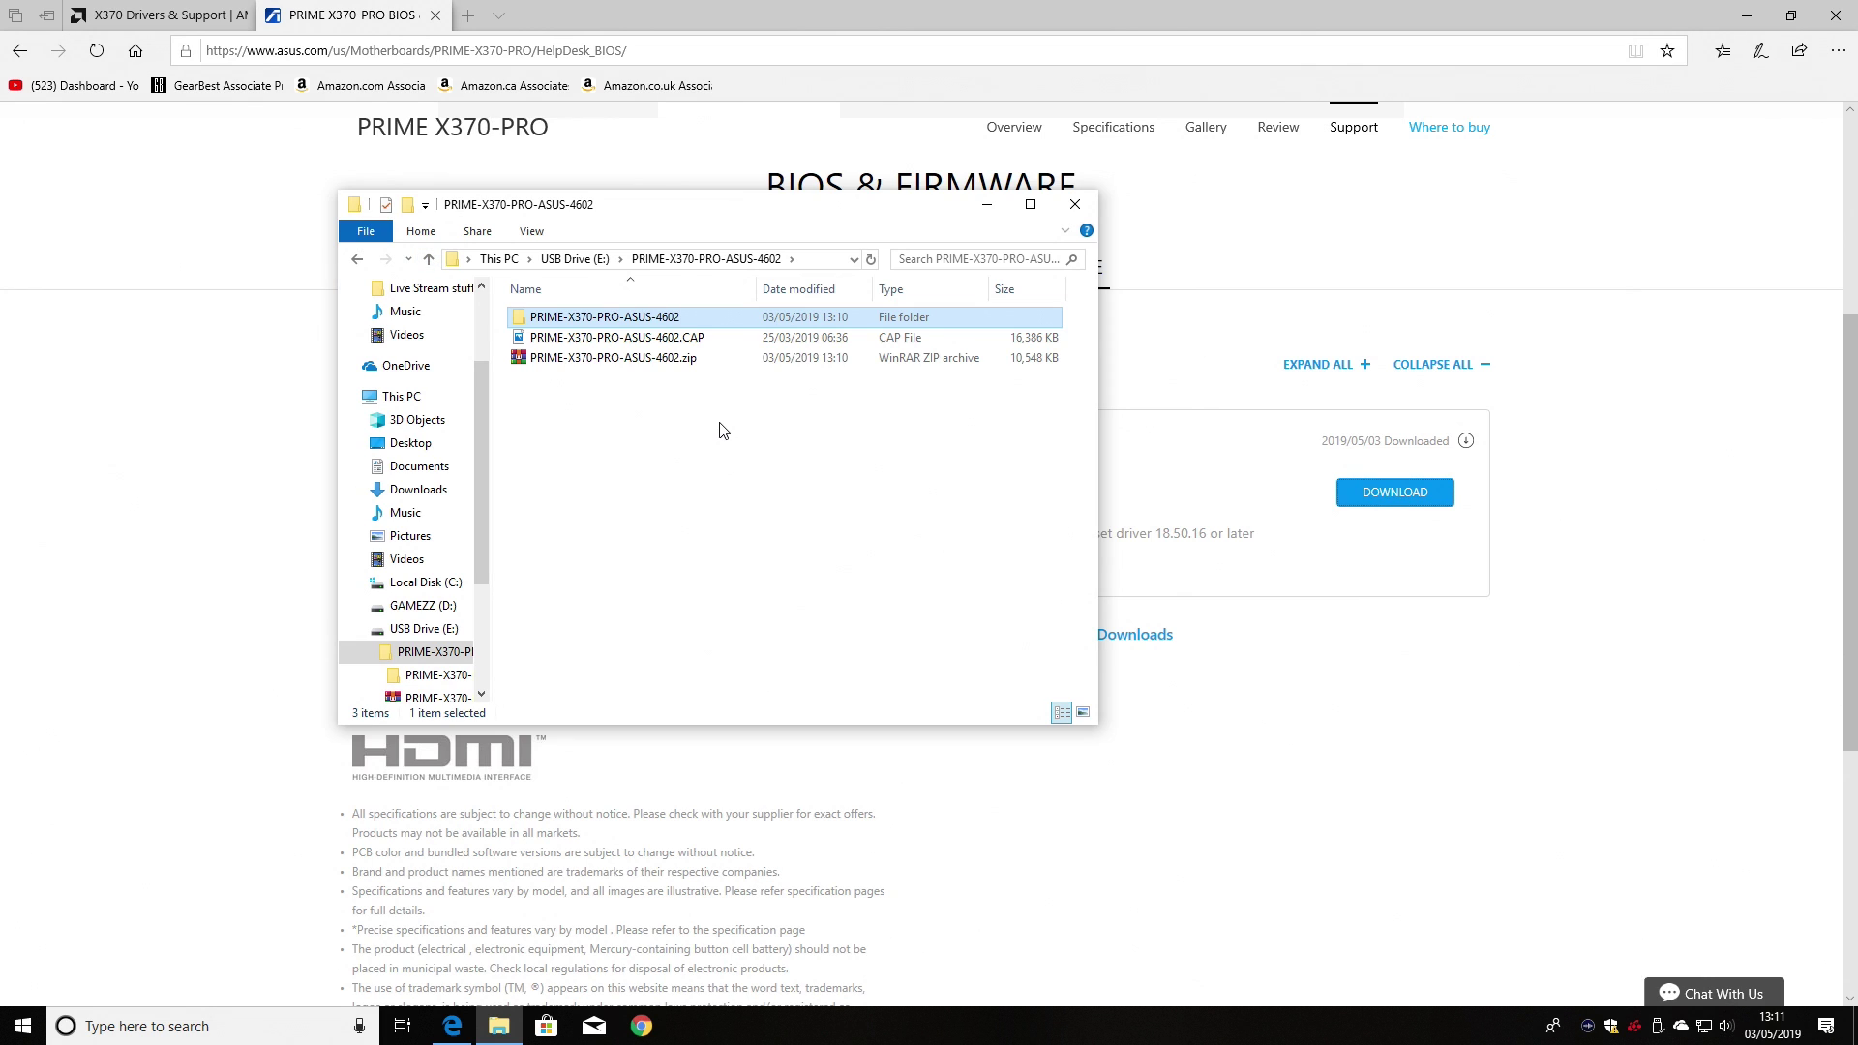
pyautogui.click(1075, 206)
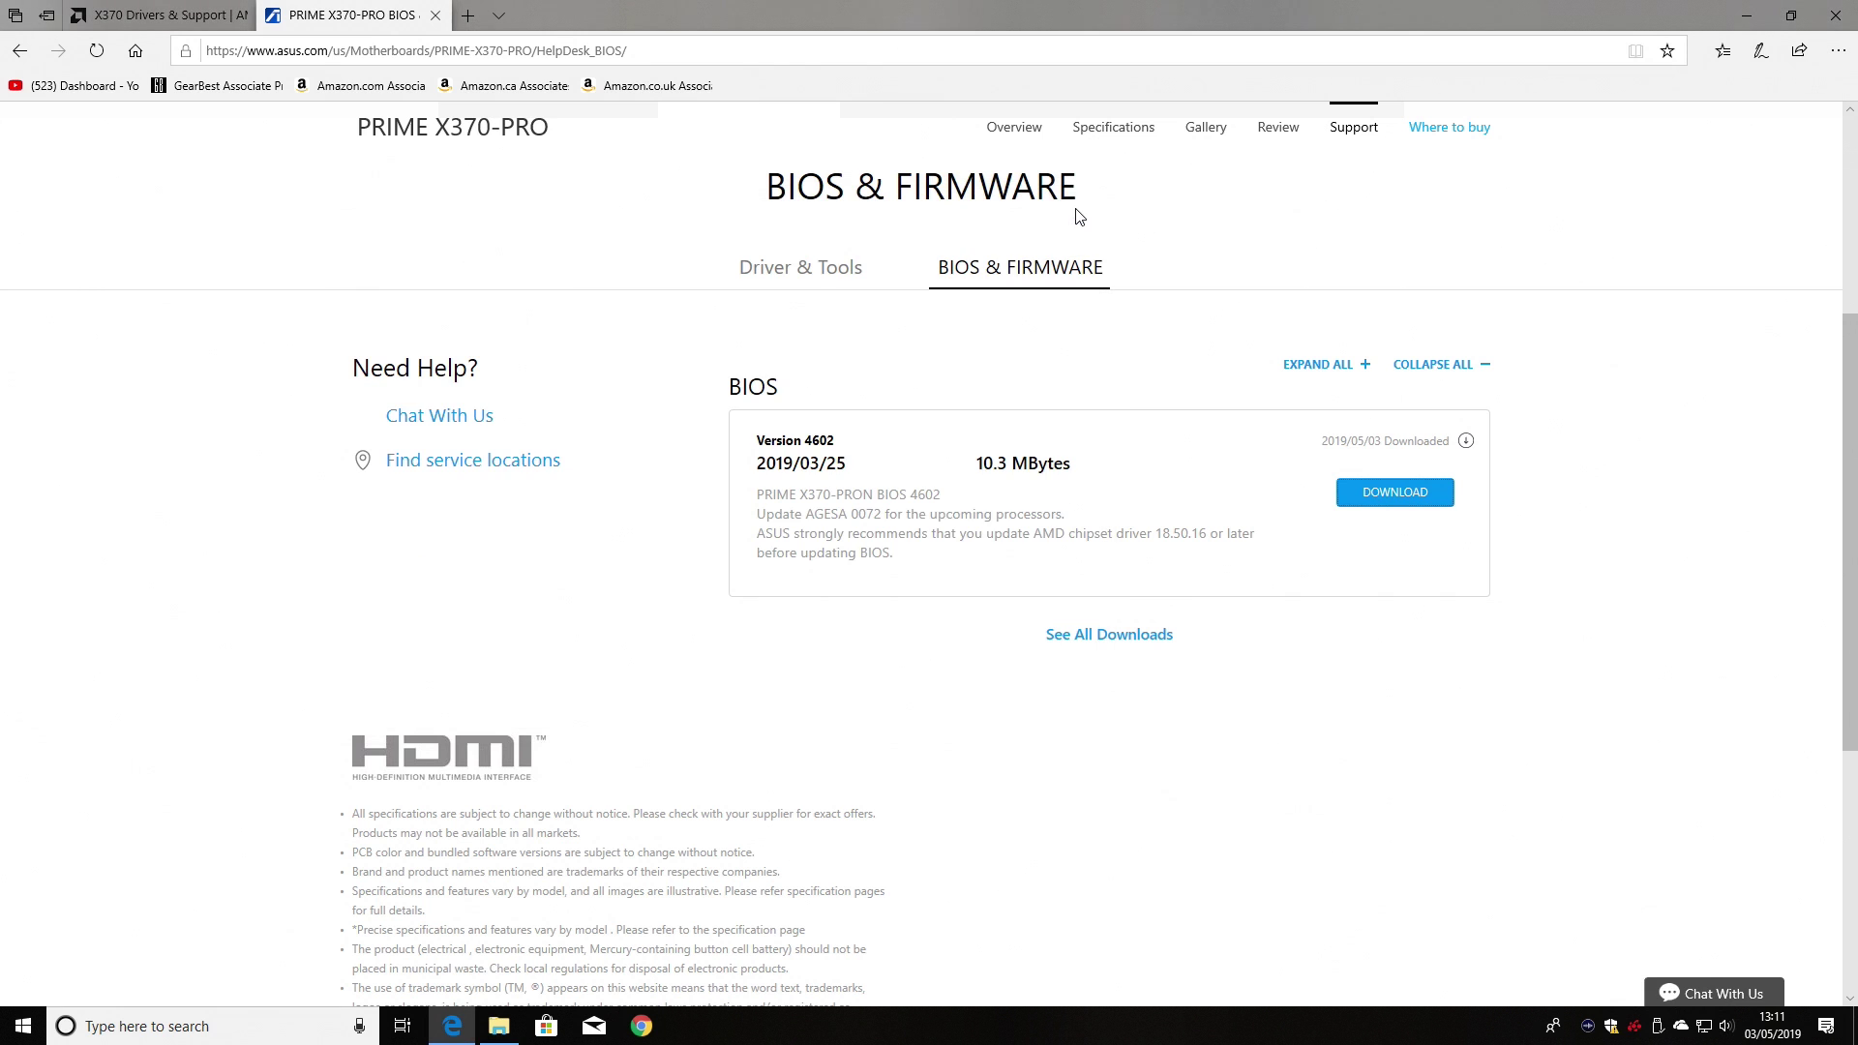
# Step: Close Edge despite pending downloads and restart Windows from the Start menu's power options
pyautogui.click(1832, 16)
pyautogui.click(830, 548)
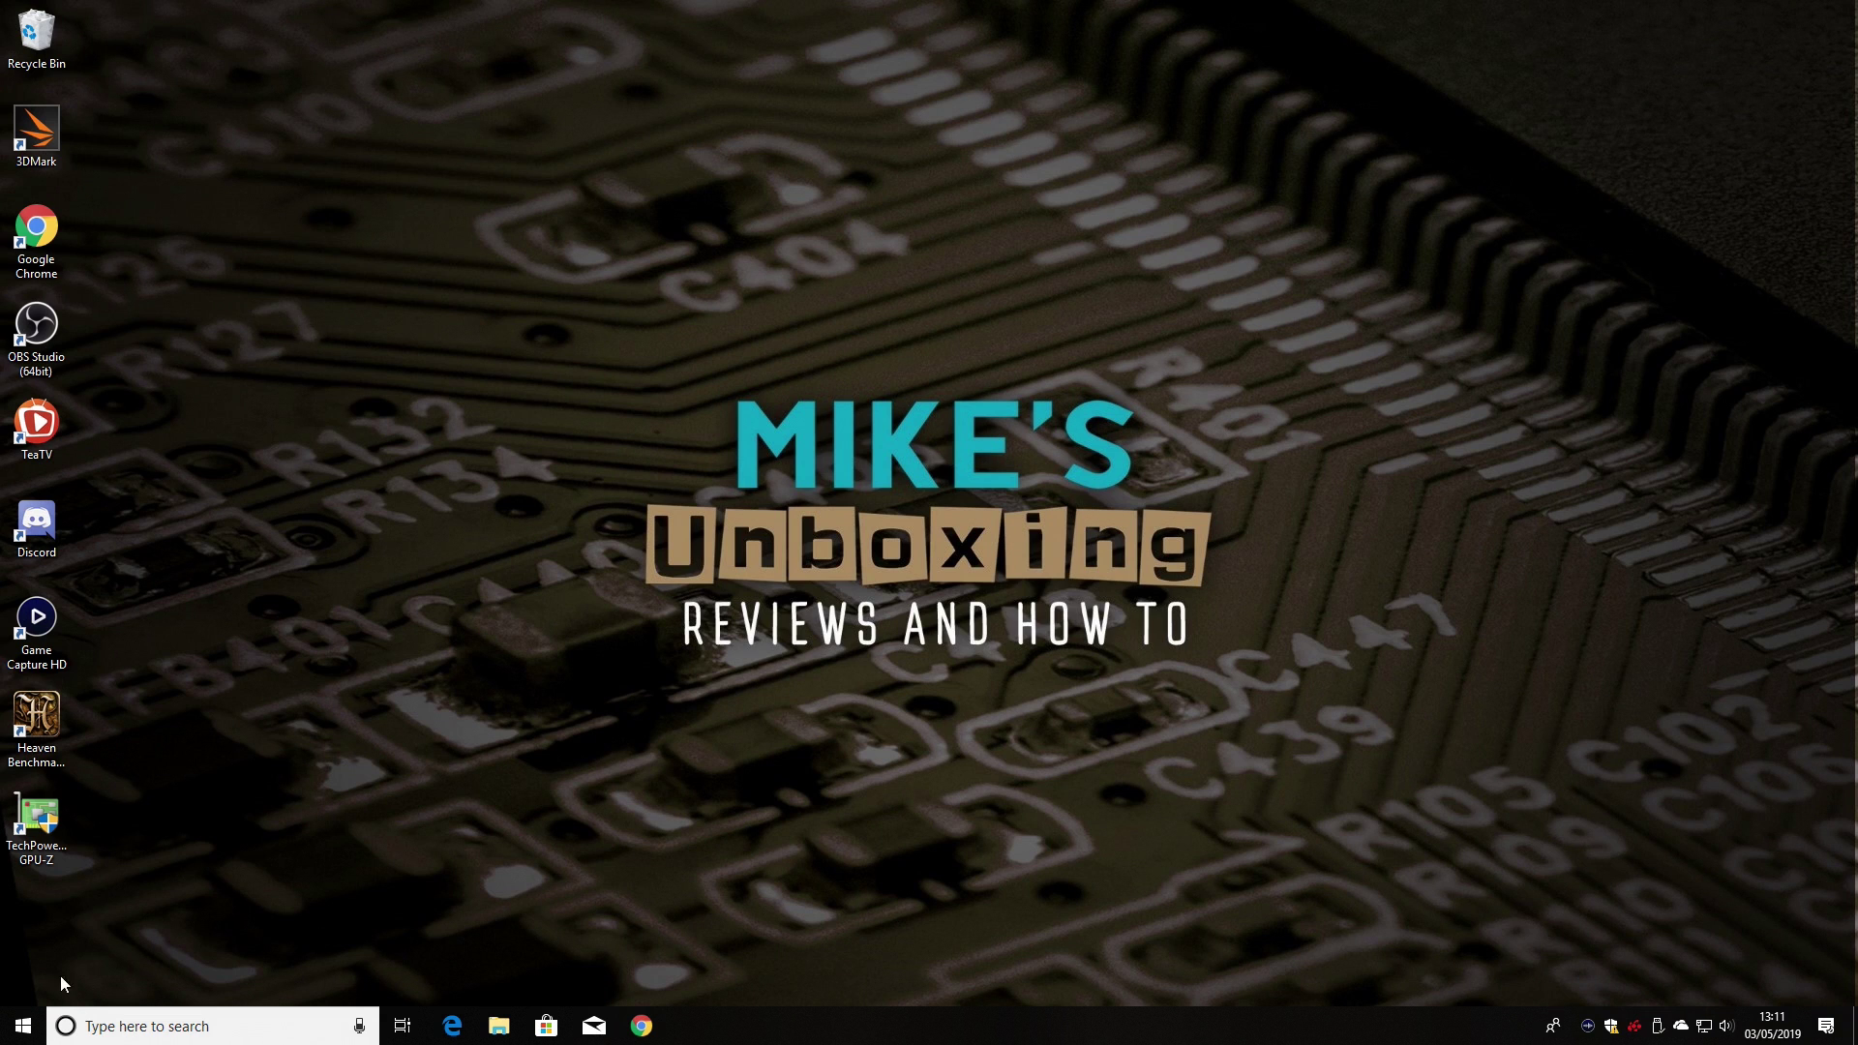
pyautogui.click(16, 1029)
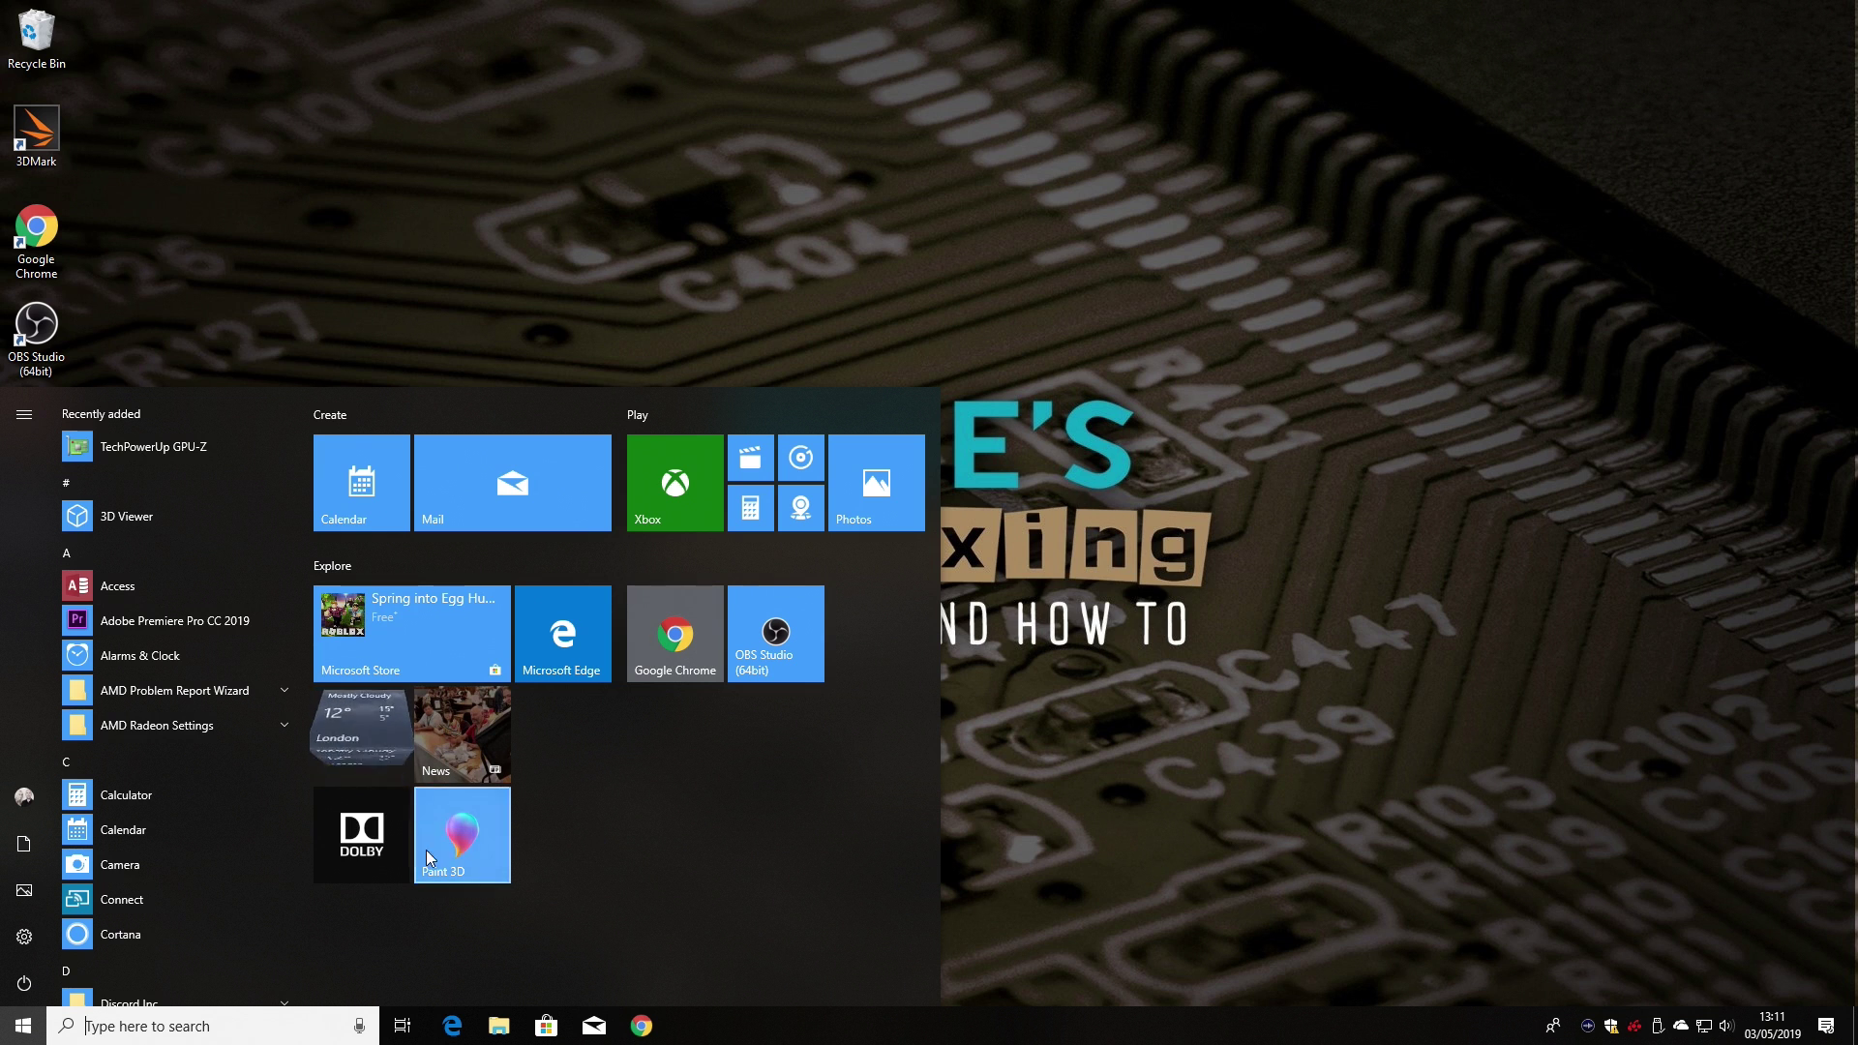
pyautogui.click(23, 983)
pyautogui.click(42, 931)
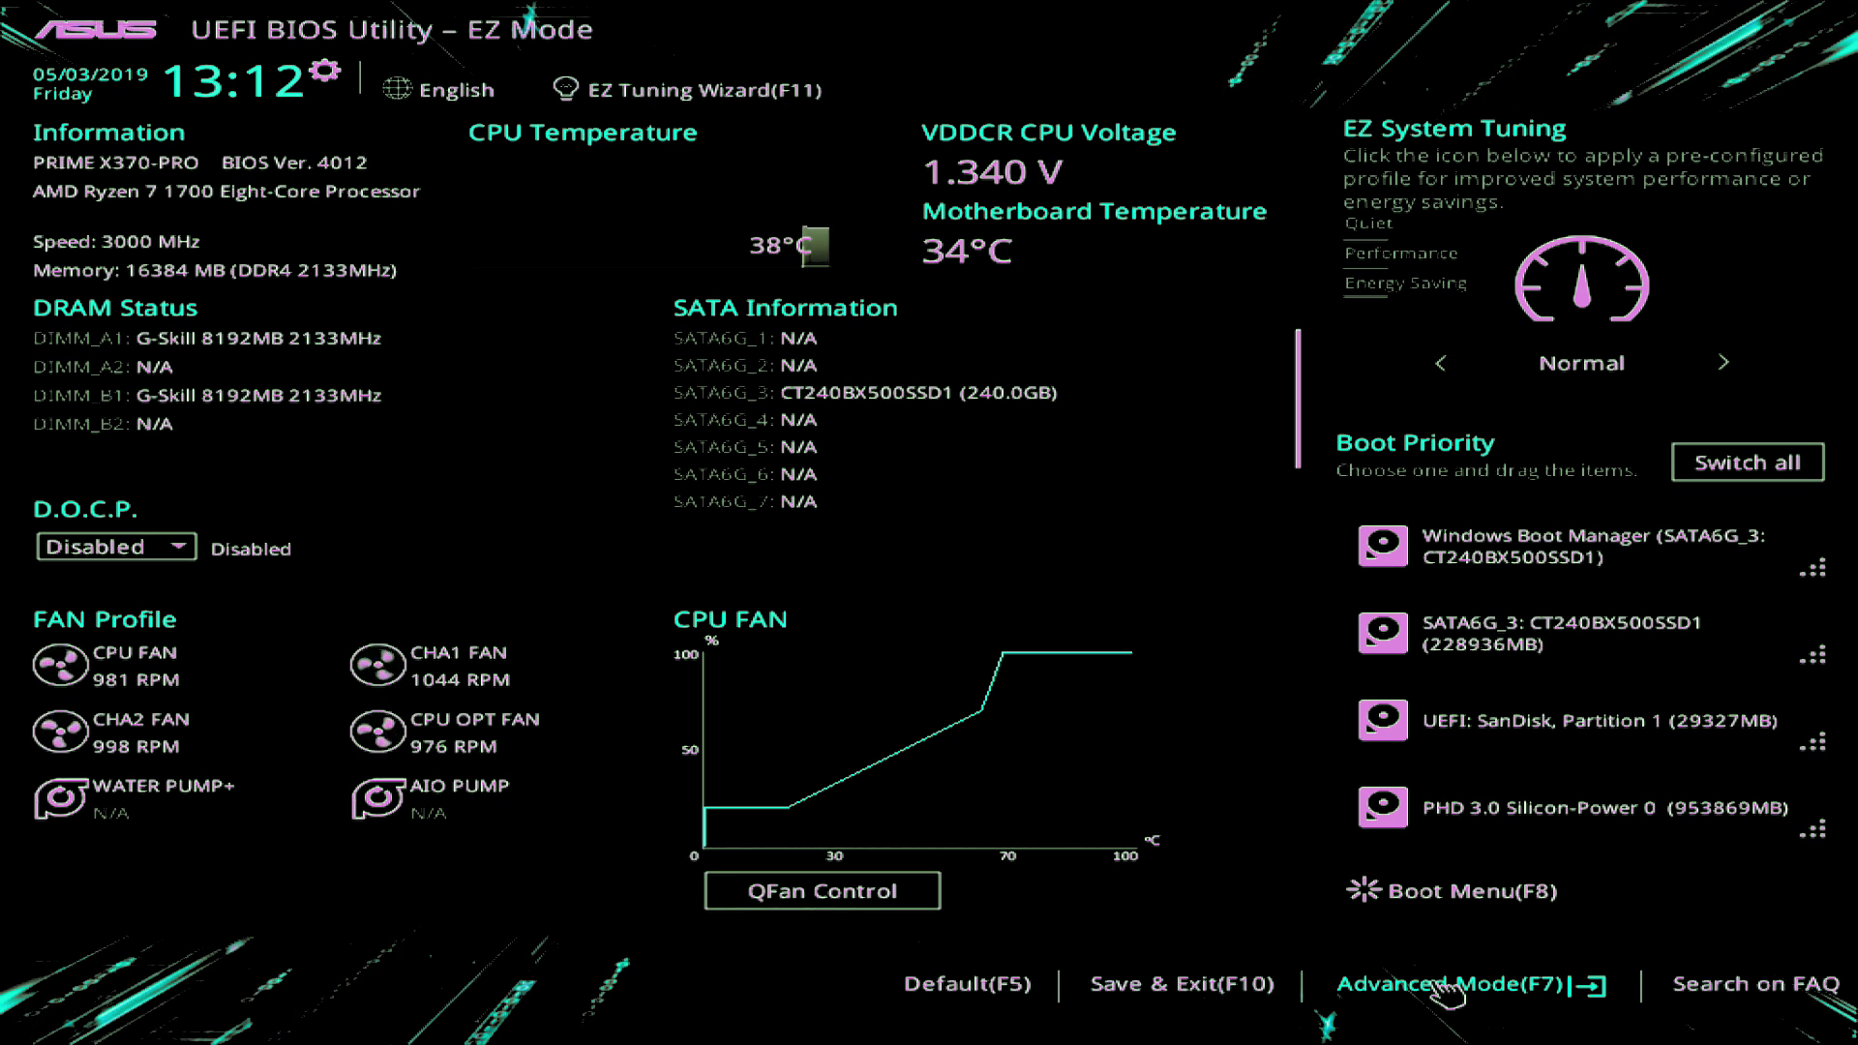
# Step: Switch the BIOS to Advanced Mode (F7) and open the Tool tab
pyautogui.click(1449, 985)
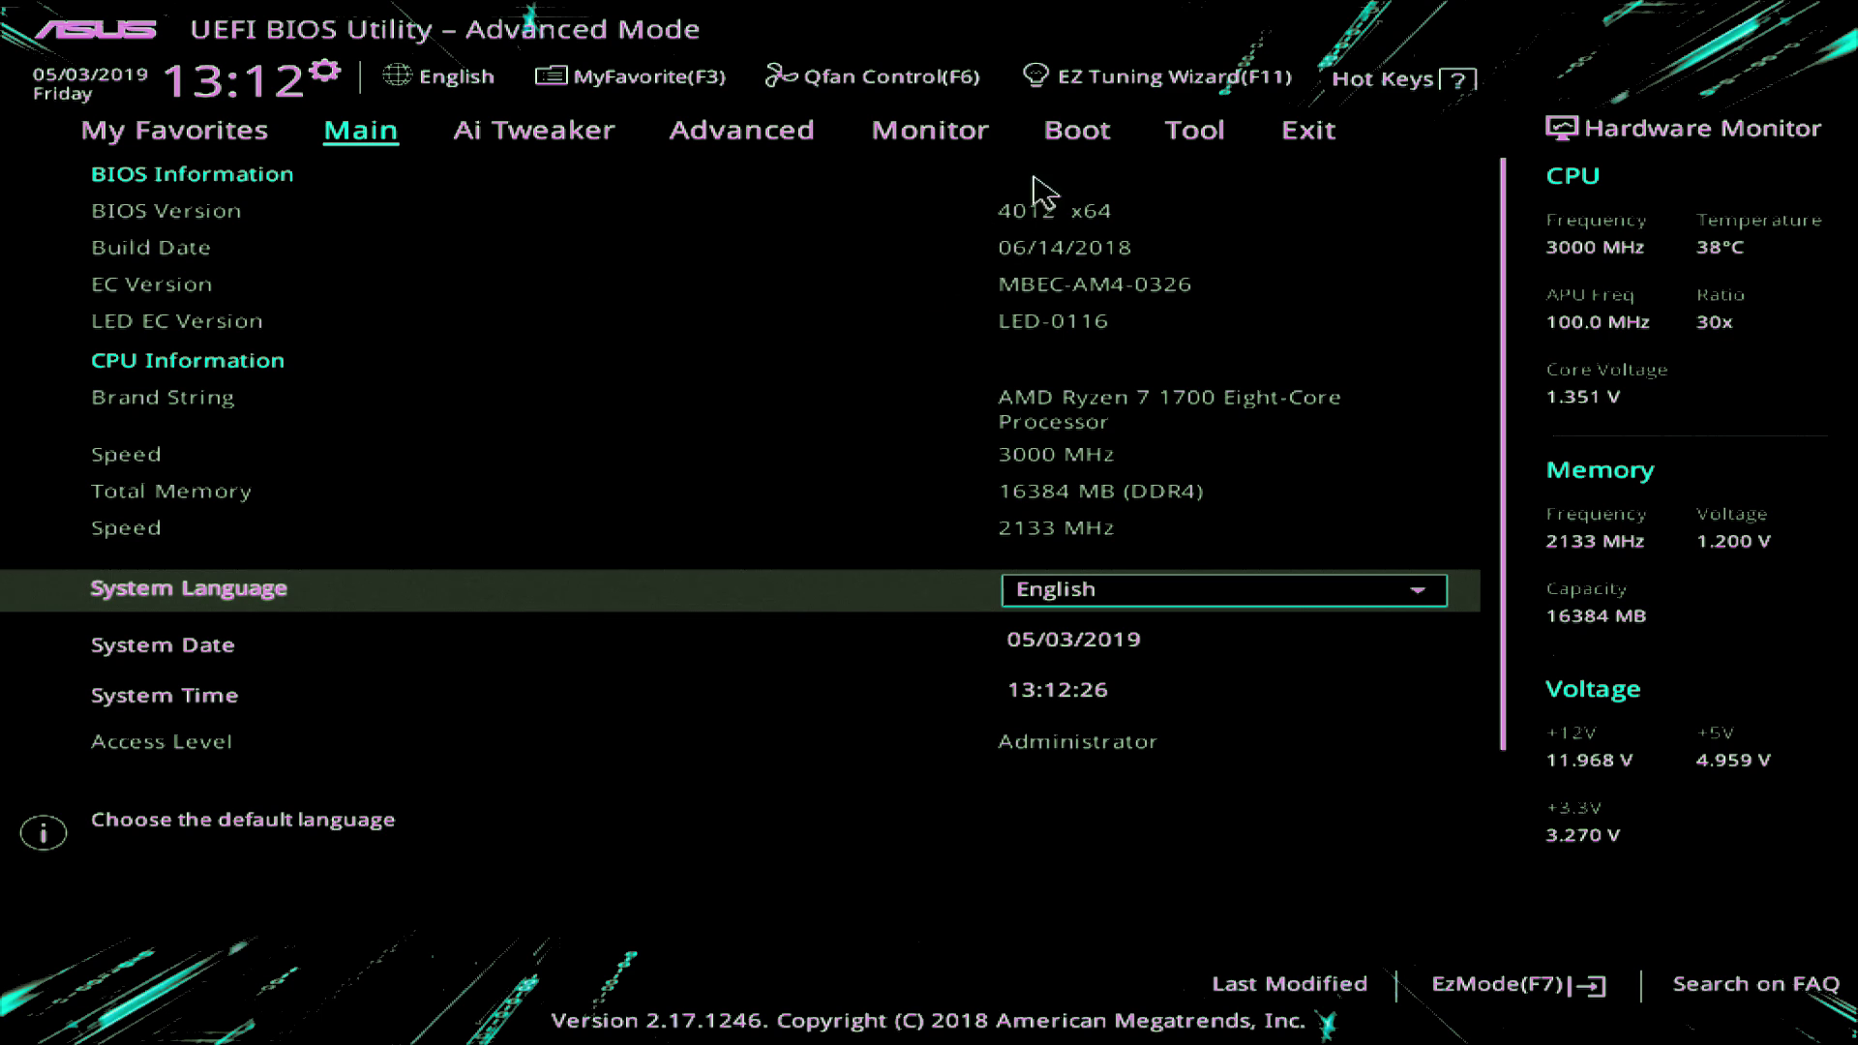
pyautogui.click(1196, 132)
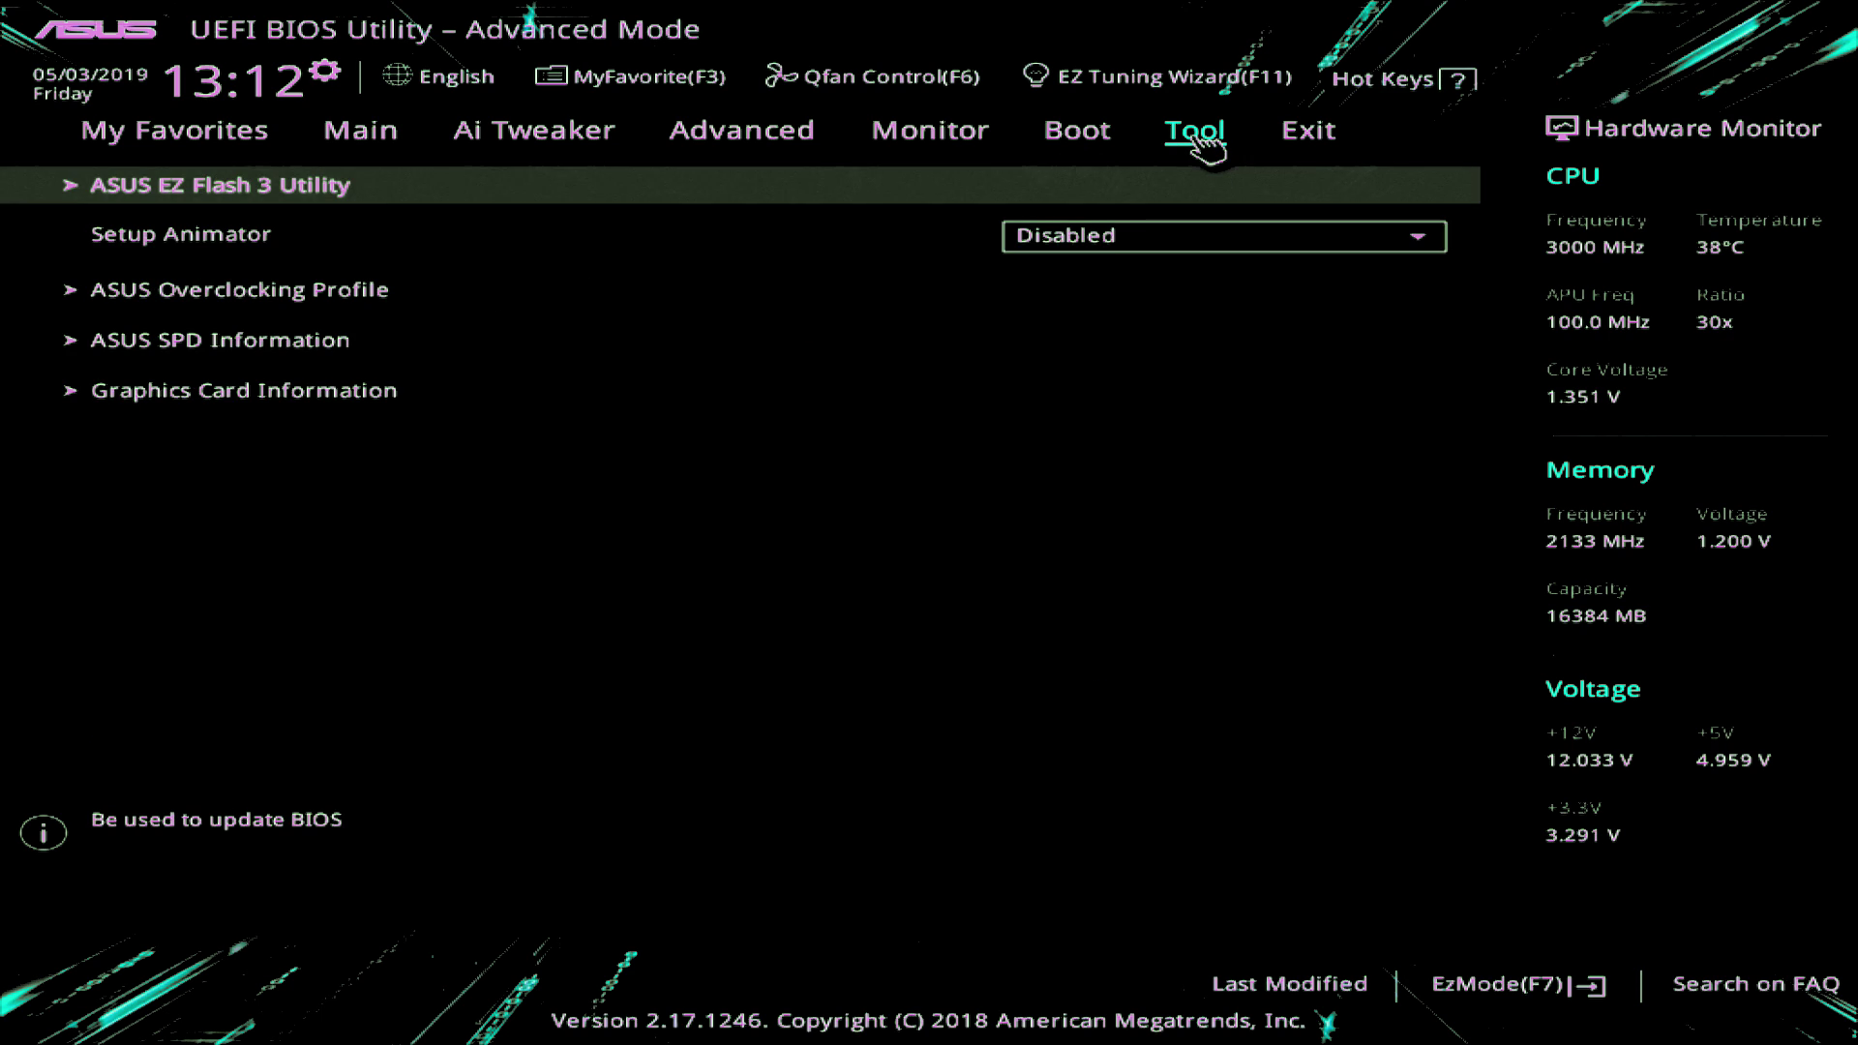
# Step: Launch ASUS EZ Flash 3 and proceed with updating via Storage Device(s)
pyautogui.click(226, 189)
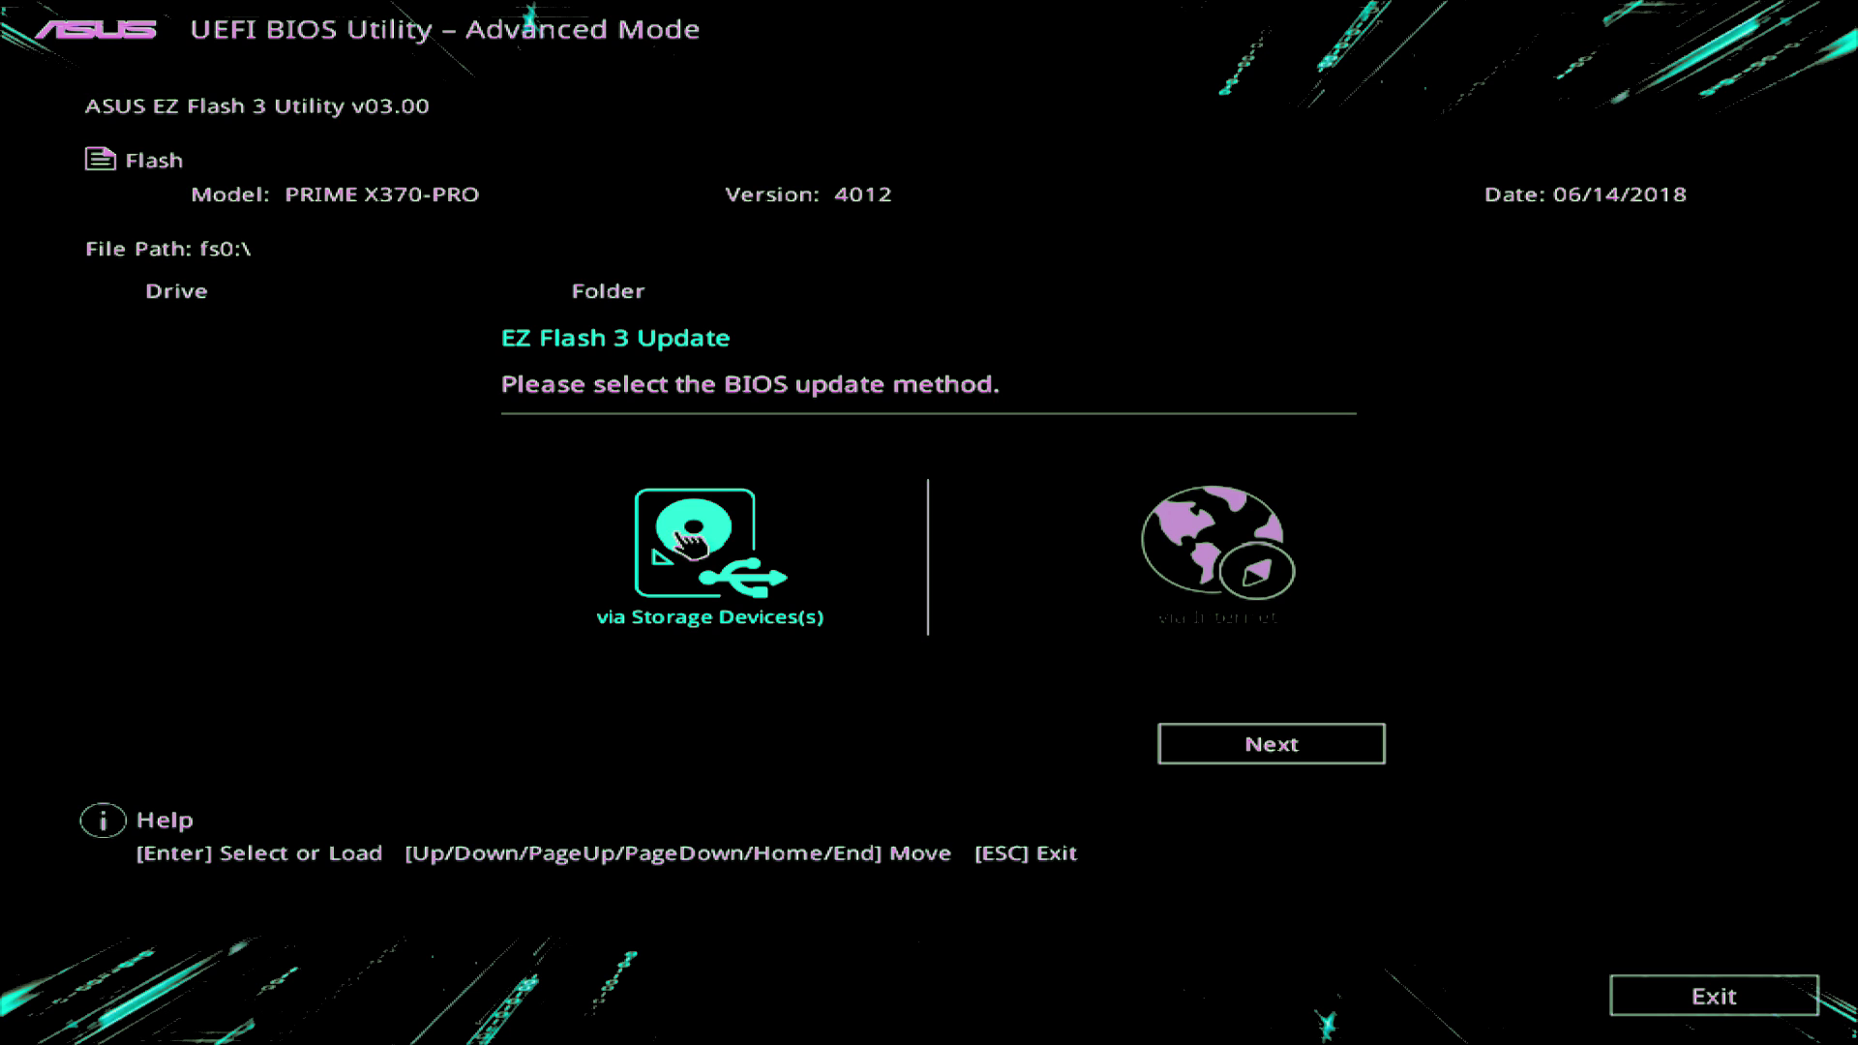
pyautogui.click(1255, 758)
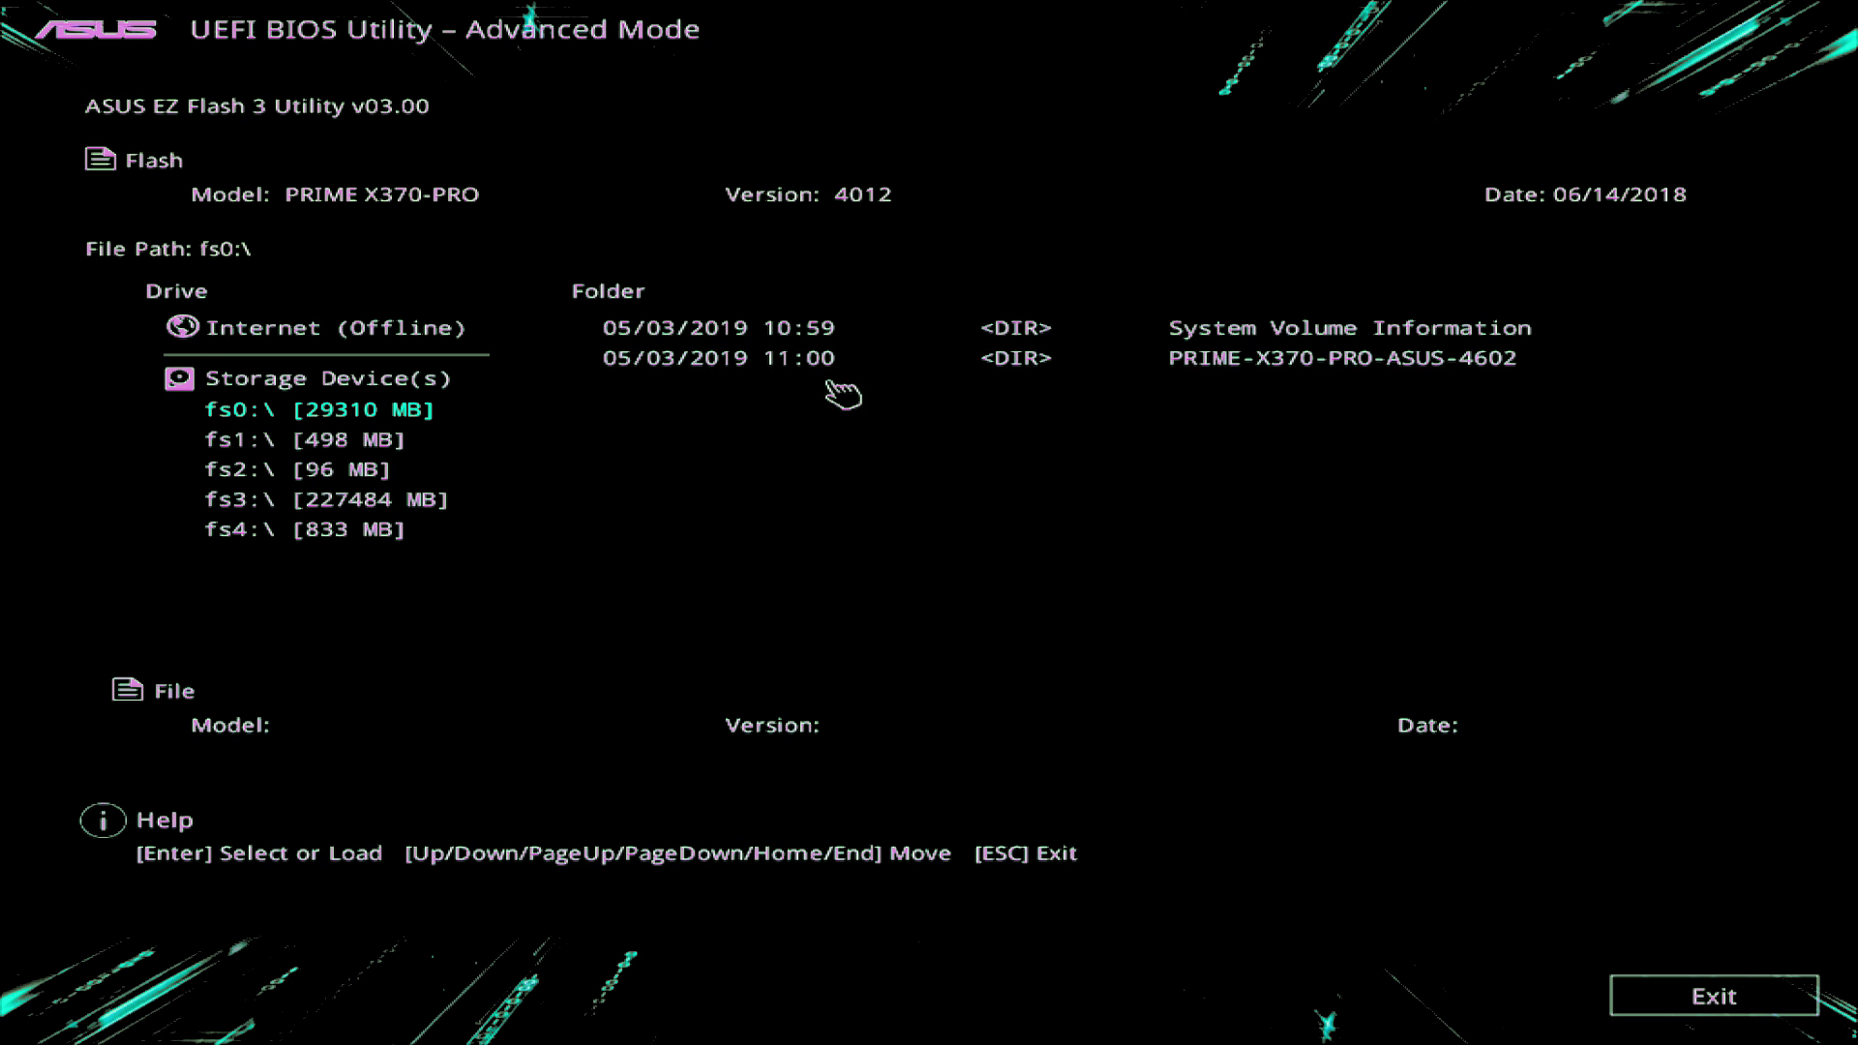
# Step: Open the PRIME-X370-PRO-ASUS-4602 folder on fs0 and select PRIME-X370-PRO-ASUS-4602.CAP
pyautogui.click(709, 360)
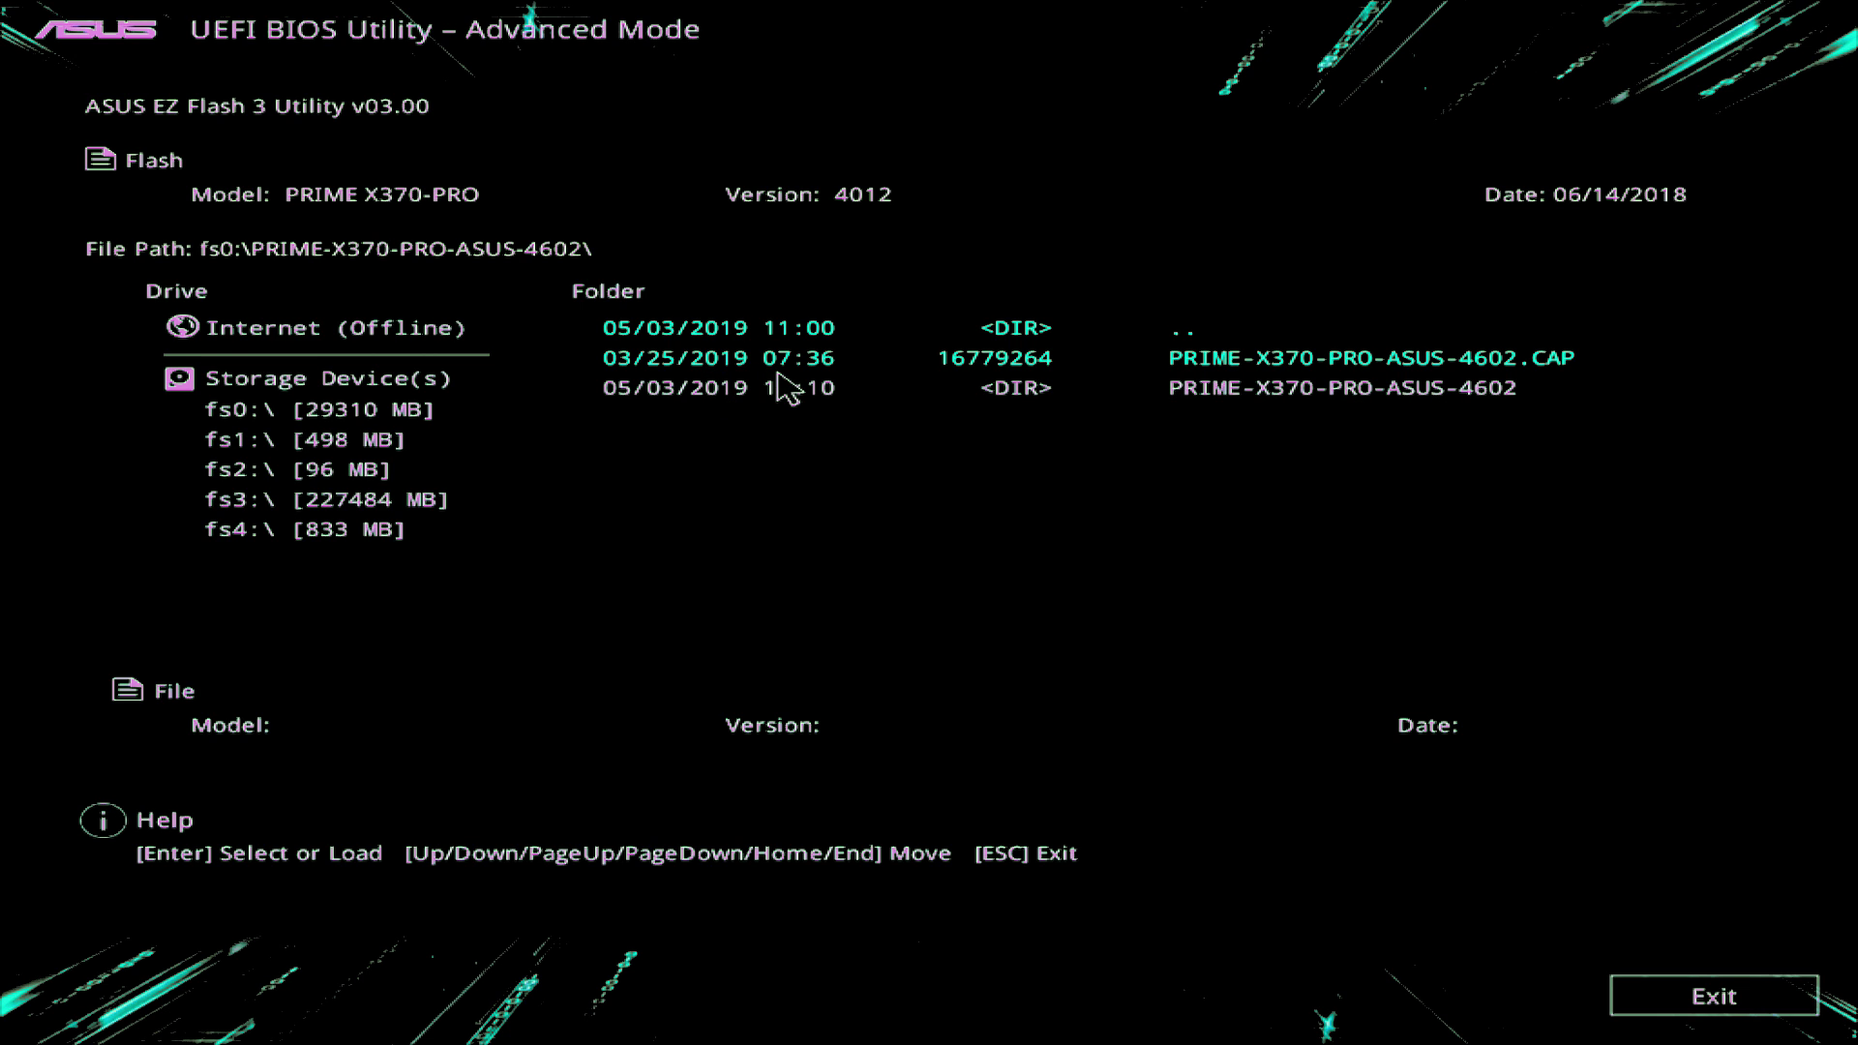
pyautogui.click(1237, 360)
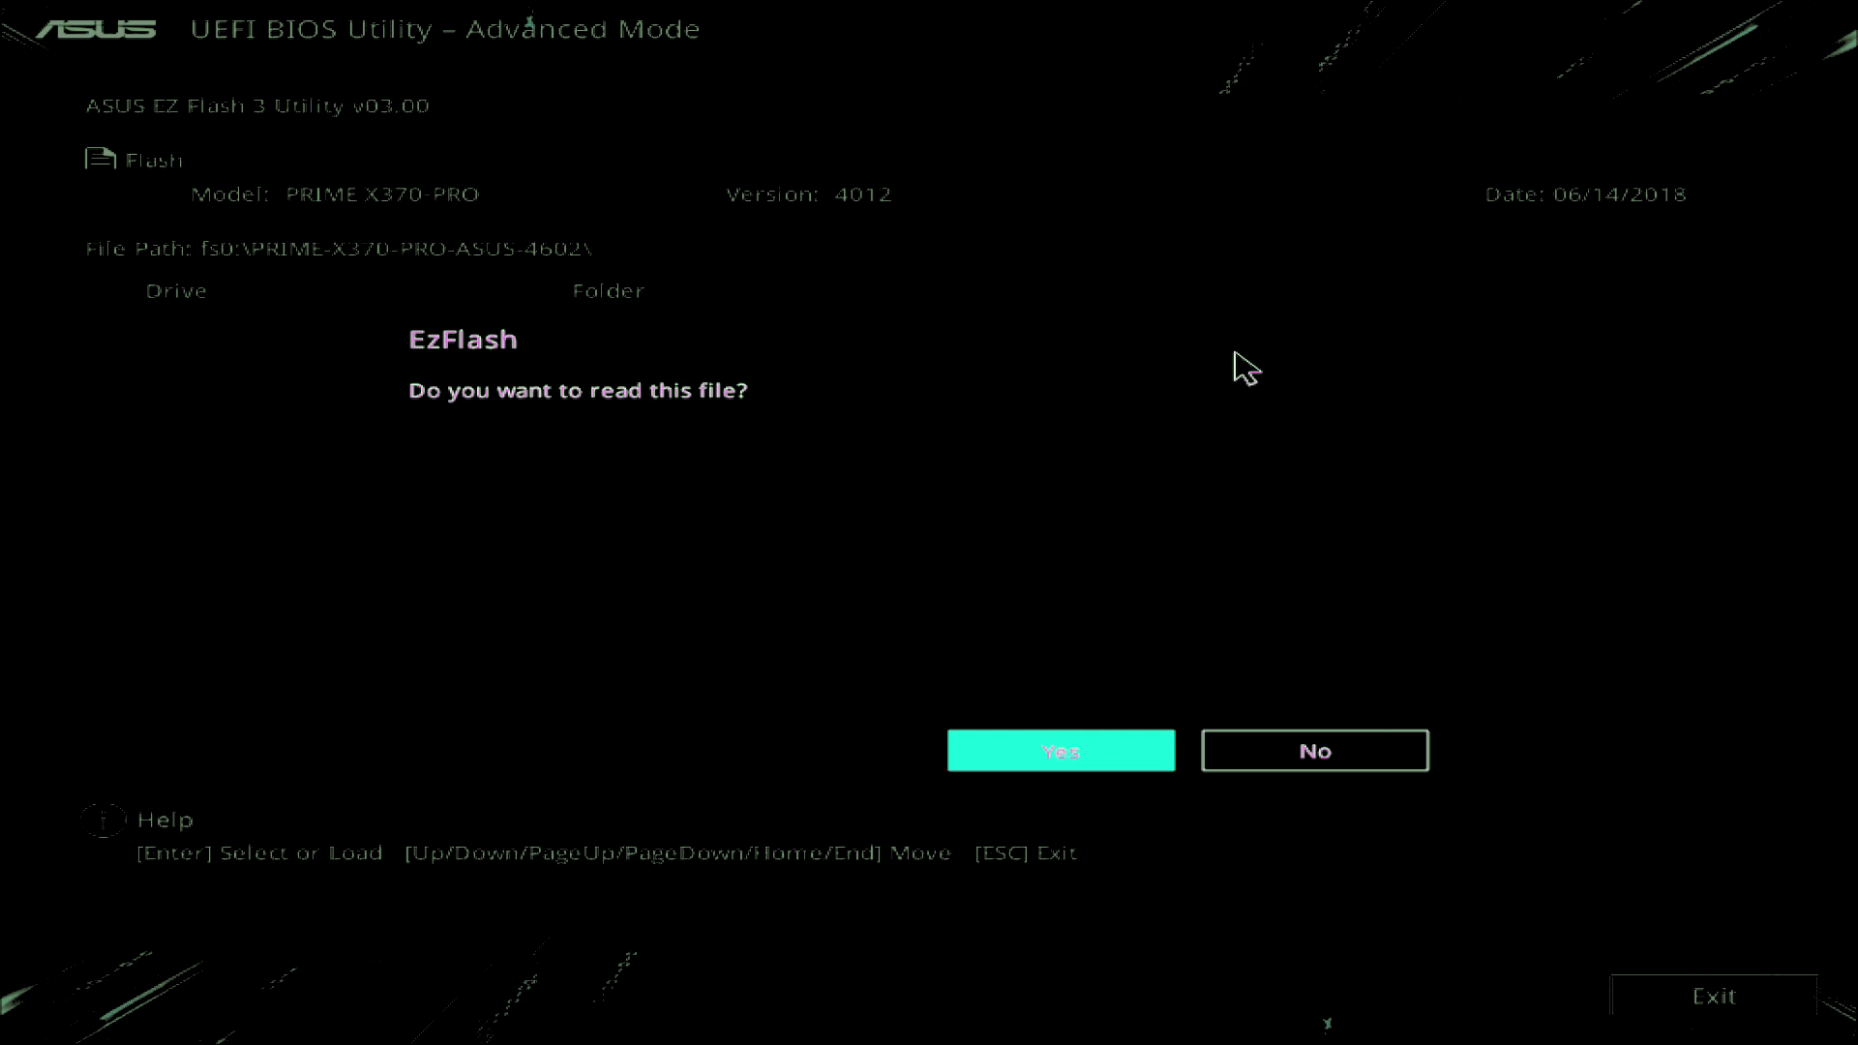
# Step: Accept reading the selected BIOS file and confirm flashing it to version 4602
pyautogui.click(1057, 755)
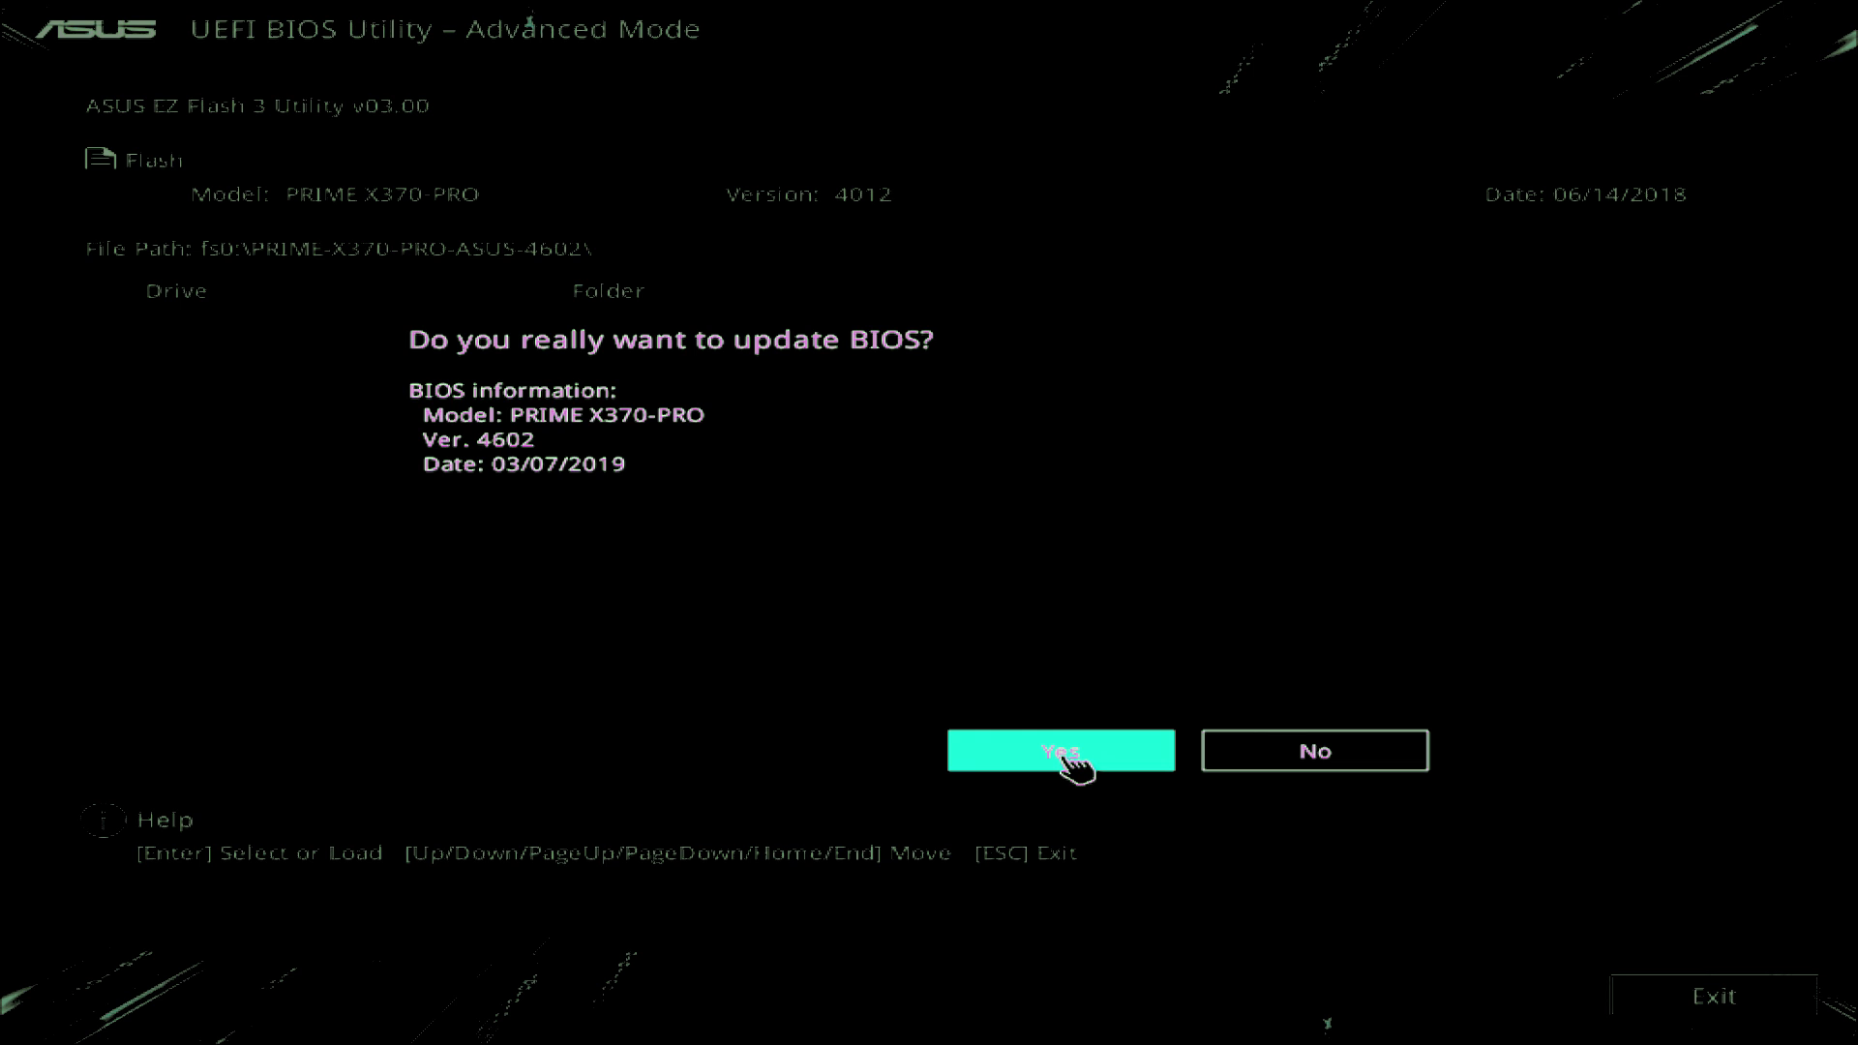
pyautogui.click(1069, 760)
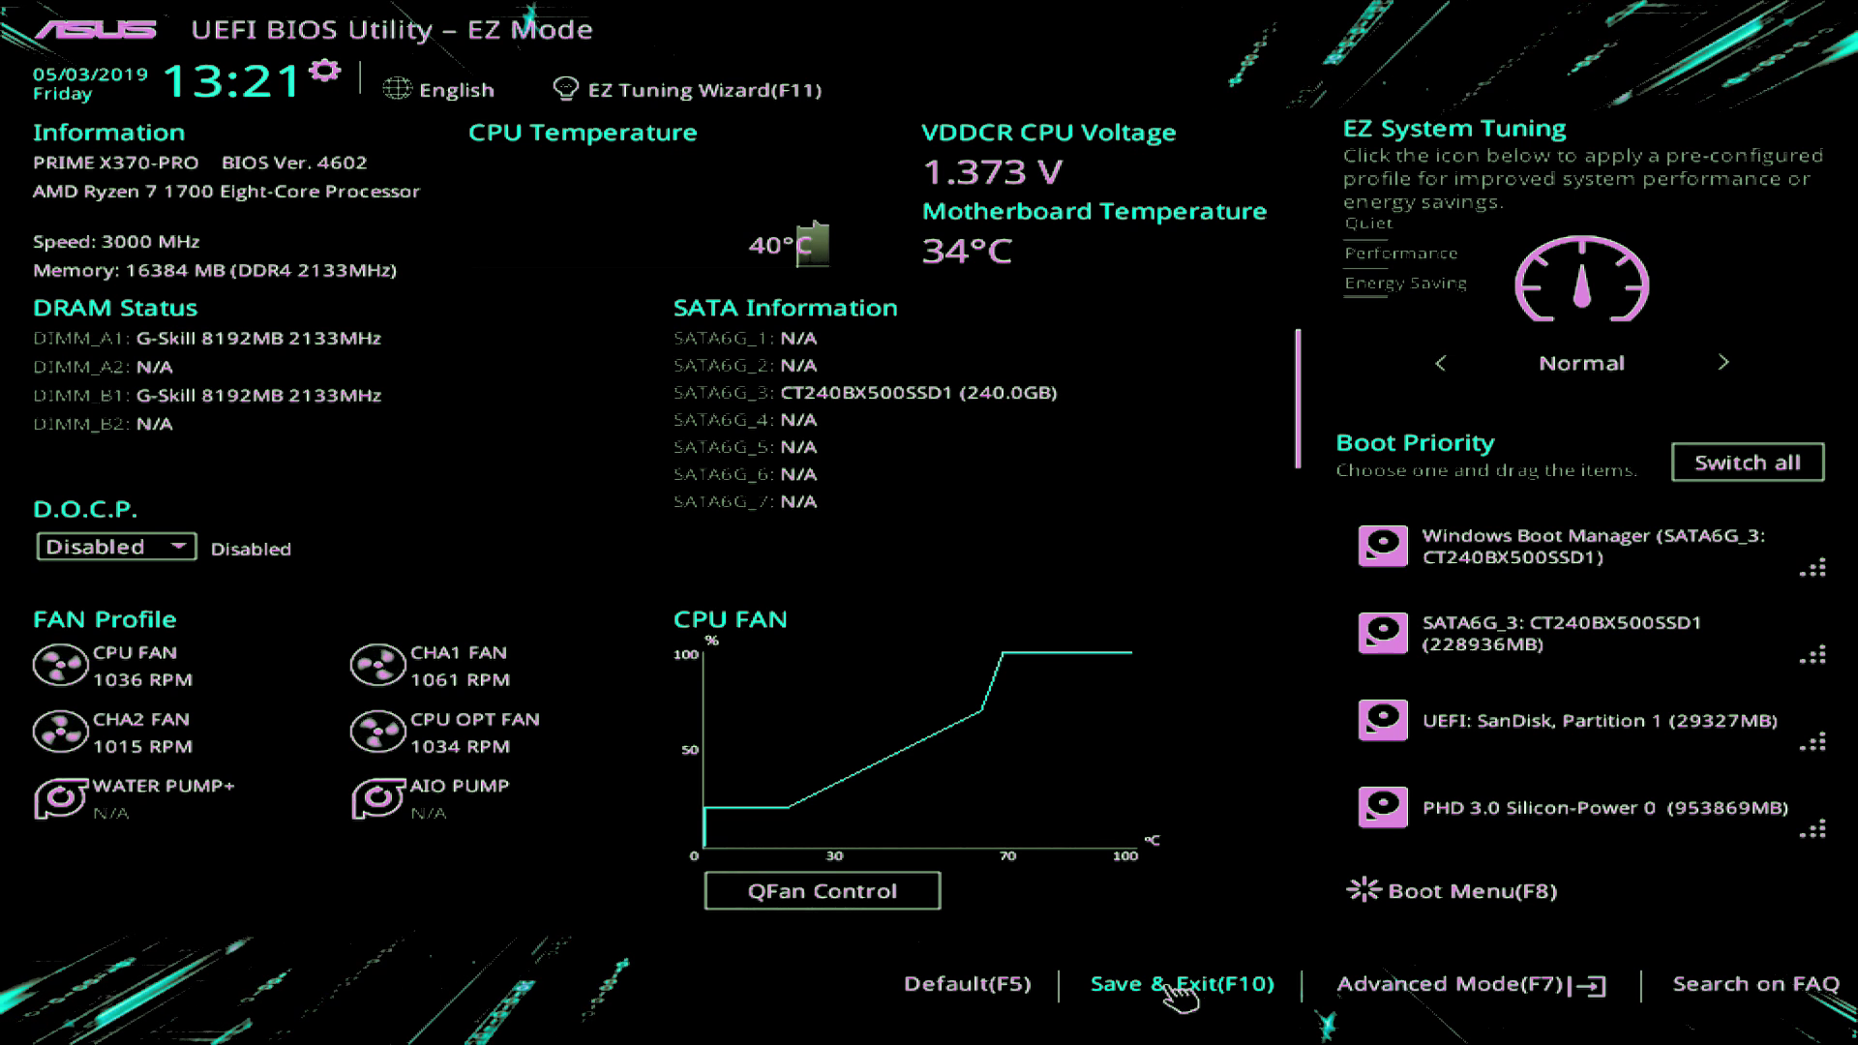
# Step: Choose Save & Exit (F10) to leave the BIOS and reset the system
pyautogui.click(1171, 984)
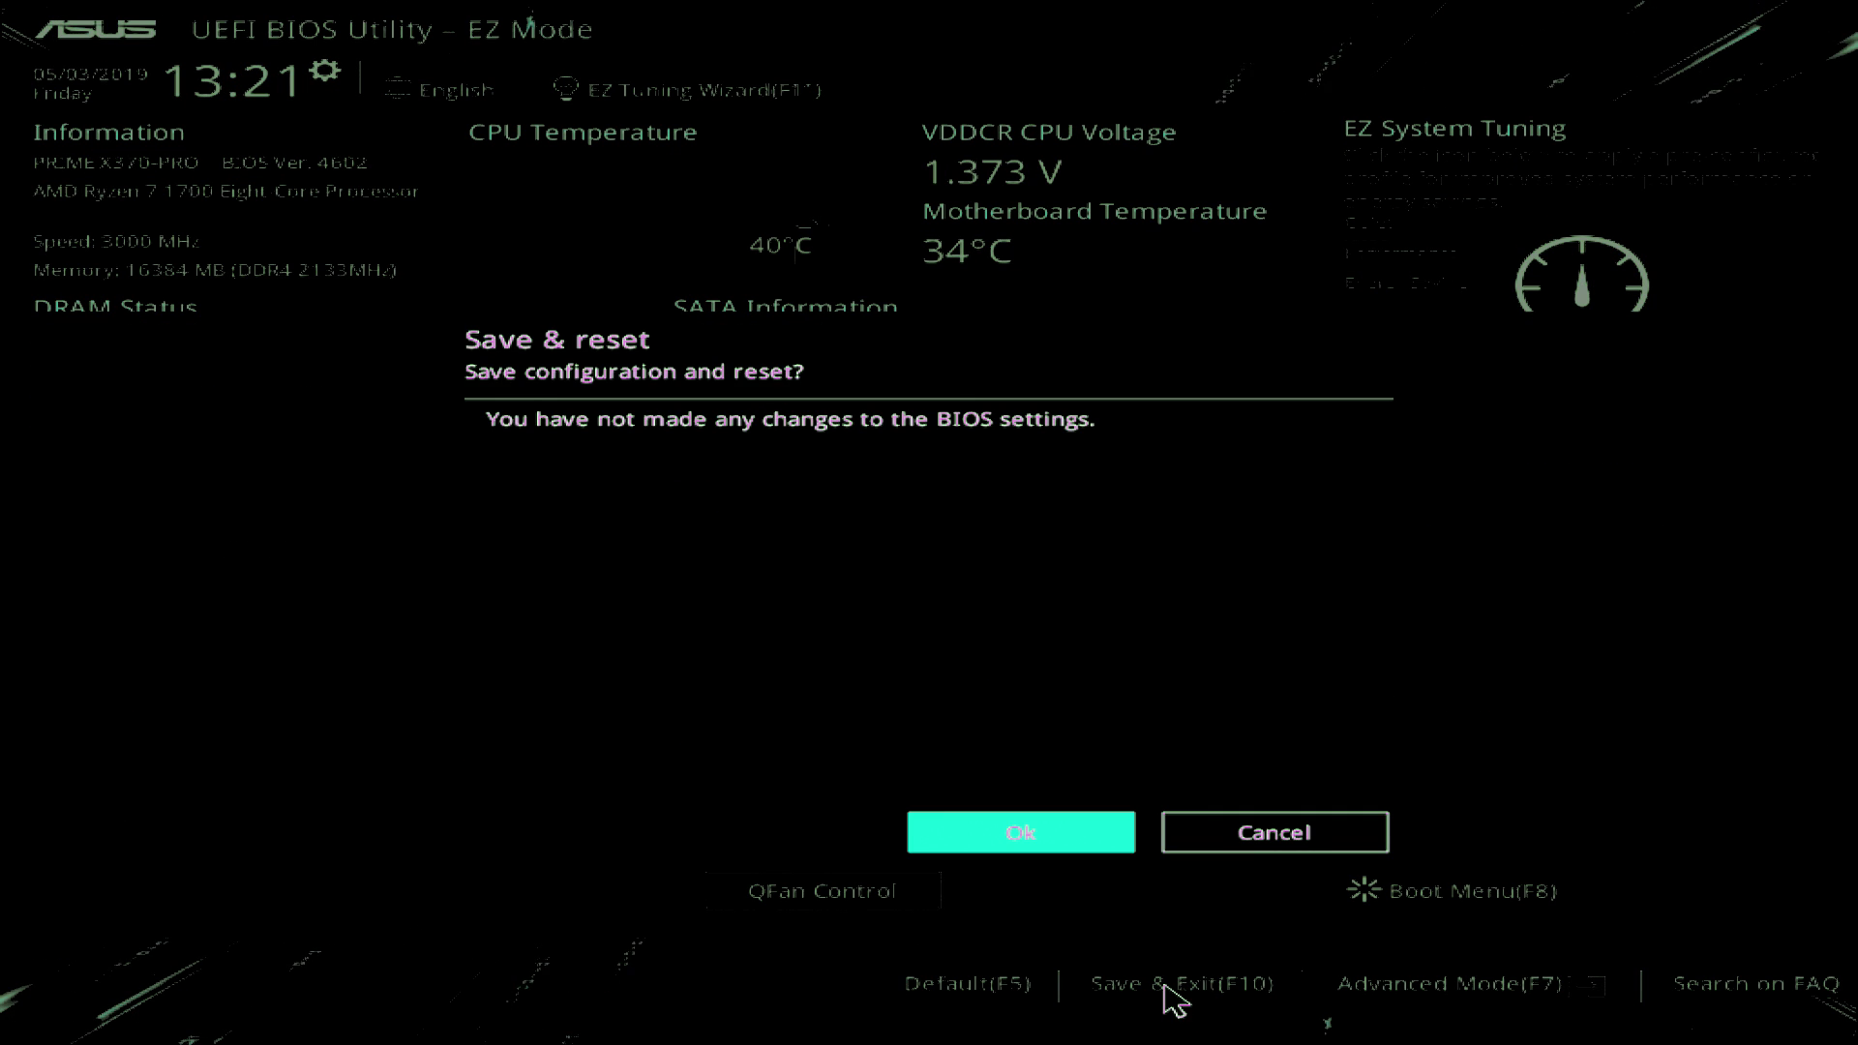